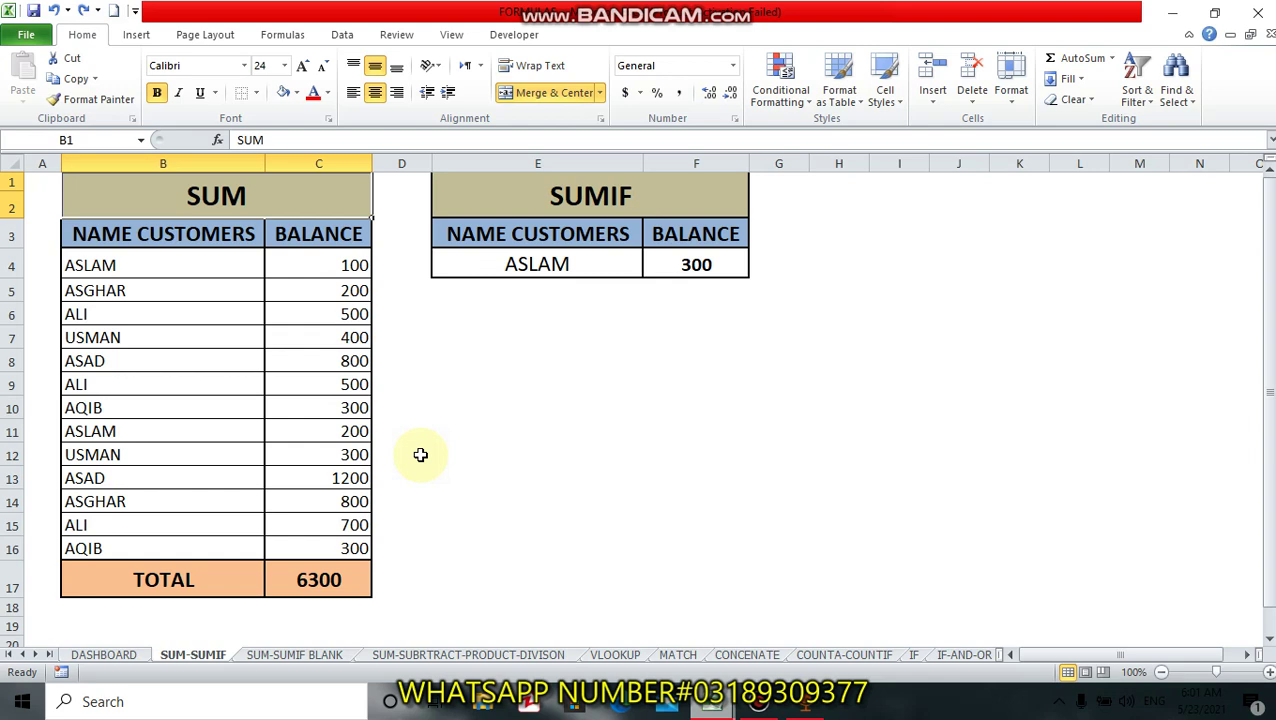
Set the balance in C6 of the SUM table to 700
{"action": "left_click", "coordinate": [337, 570]}
{"action": "left_click", "coordinate": [342, 525]}
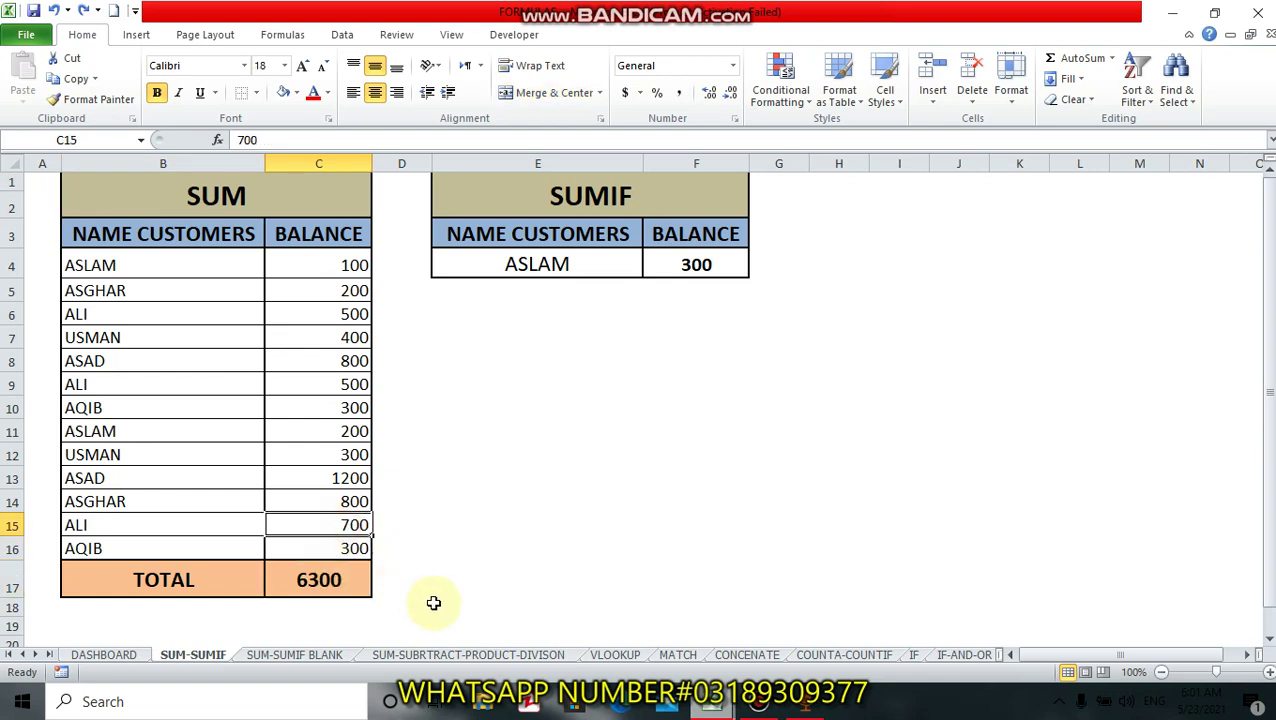
{"action": "left_click", "coordinate": [329, 583]}
{"action": "left_click", "coordinate": [331, 316]}
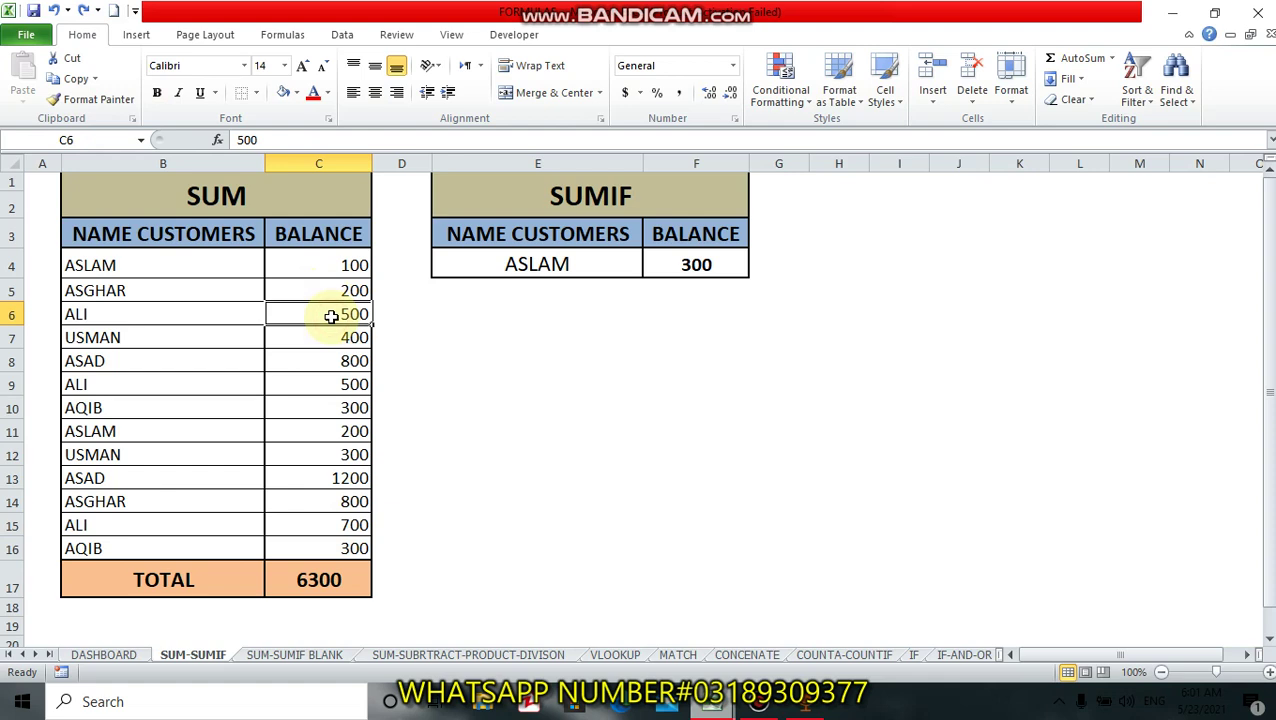
{"action": "type", "text": "700"}
{"action": "key", "text": "Return"}
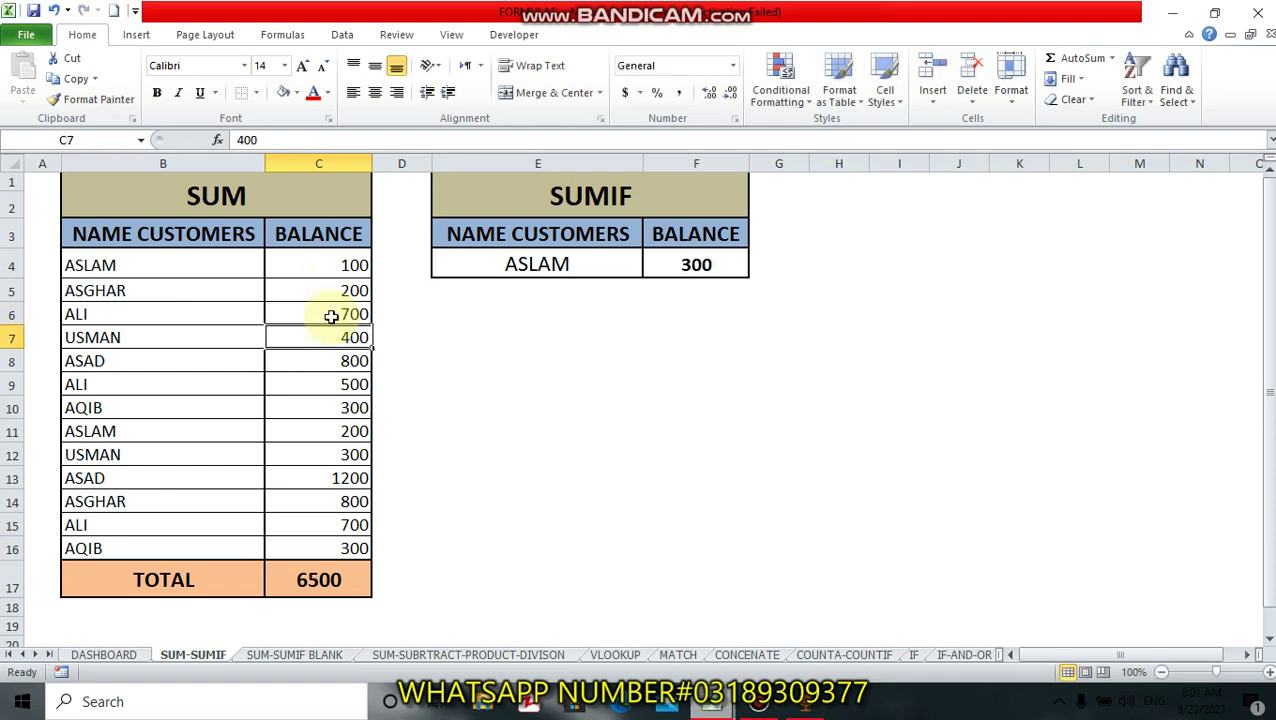
Check the SUM formula in the TOTAL cell C17 and set the balance in C12 to 700
{"action": "left_click", "coordinate": [292, 578]}
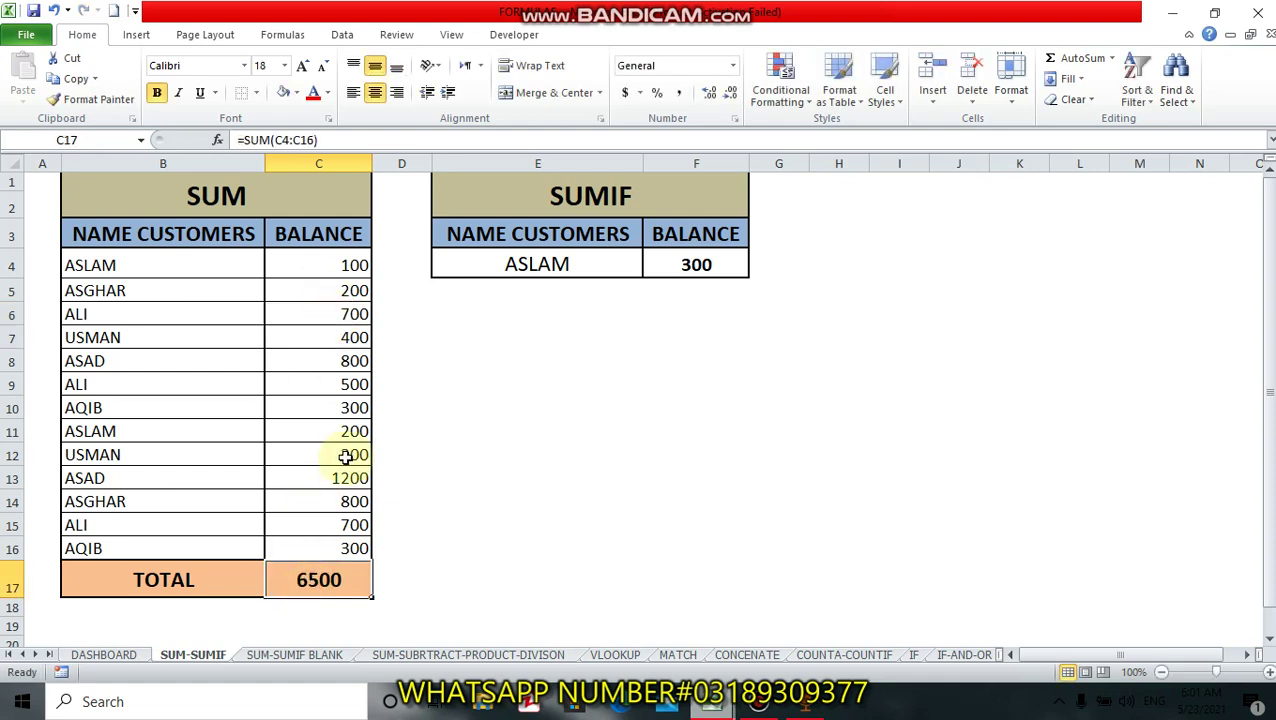
{"action": "left_click", "coordinate": [329, 450]}
{"action": "type", "text": "7-00"}
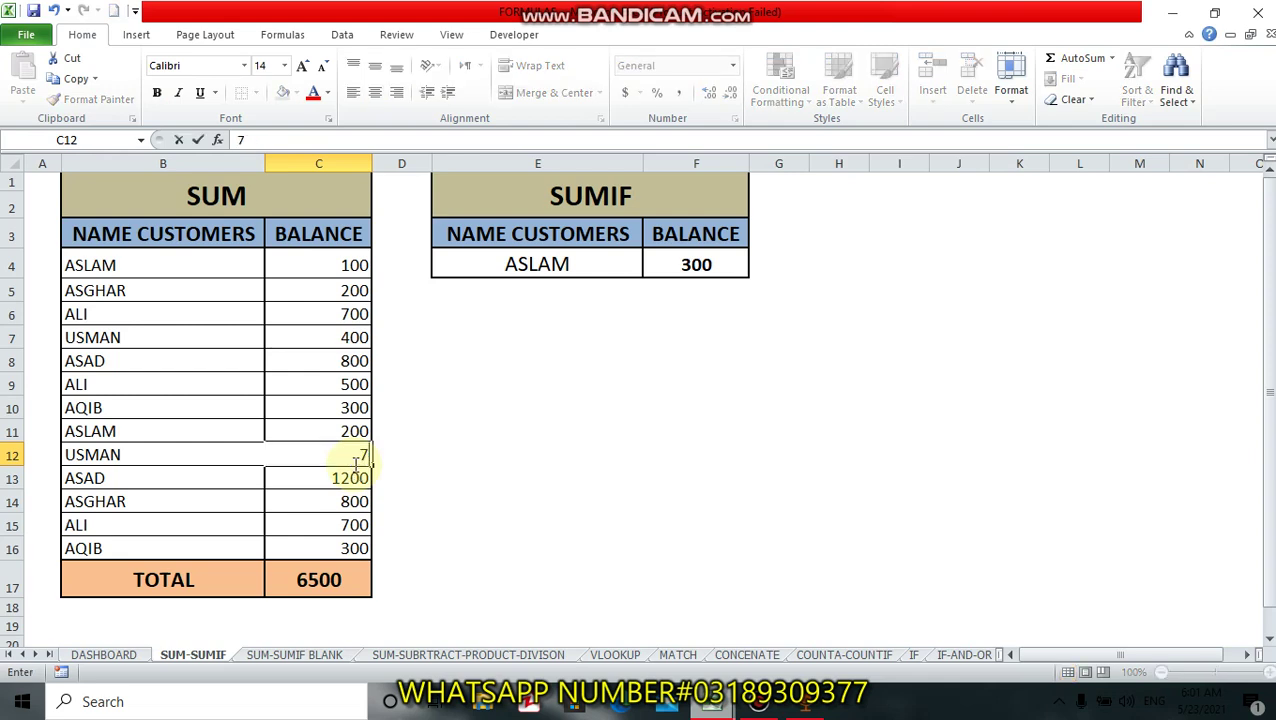
{"action": "key", "text": "BackSpace"}
{"action": "key", "text": "BackSpace"}
{"action": "key", "text": "BackSpace"}
{"action": "type", "text": "00"}
{"action": "left_click", "coordinate": [584, 433]}
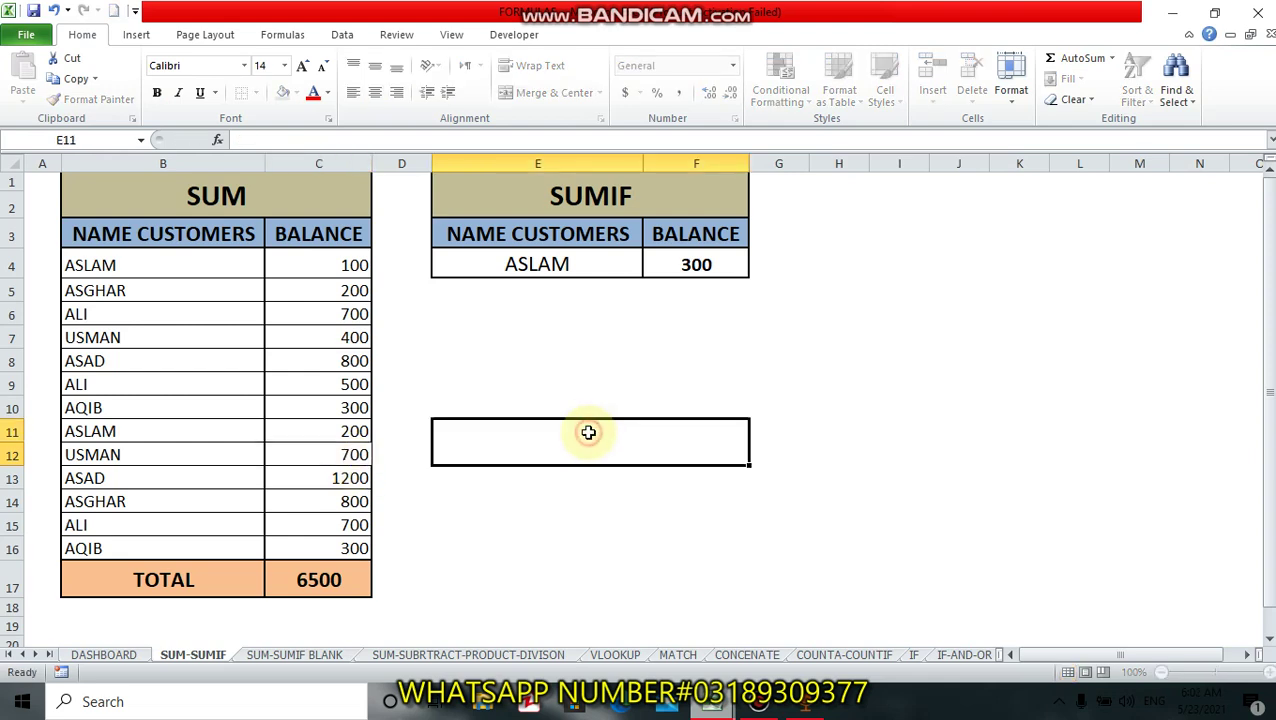
Choose the fifth customer from the name list in E4 of the SUMIF table
{"action": "left_click", "coordinate": [612, 265]}
{"action": "left_click", "coordinate": [741, 388]}
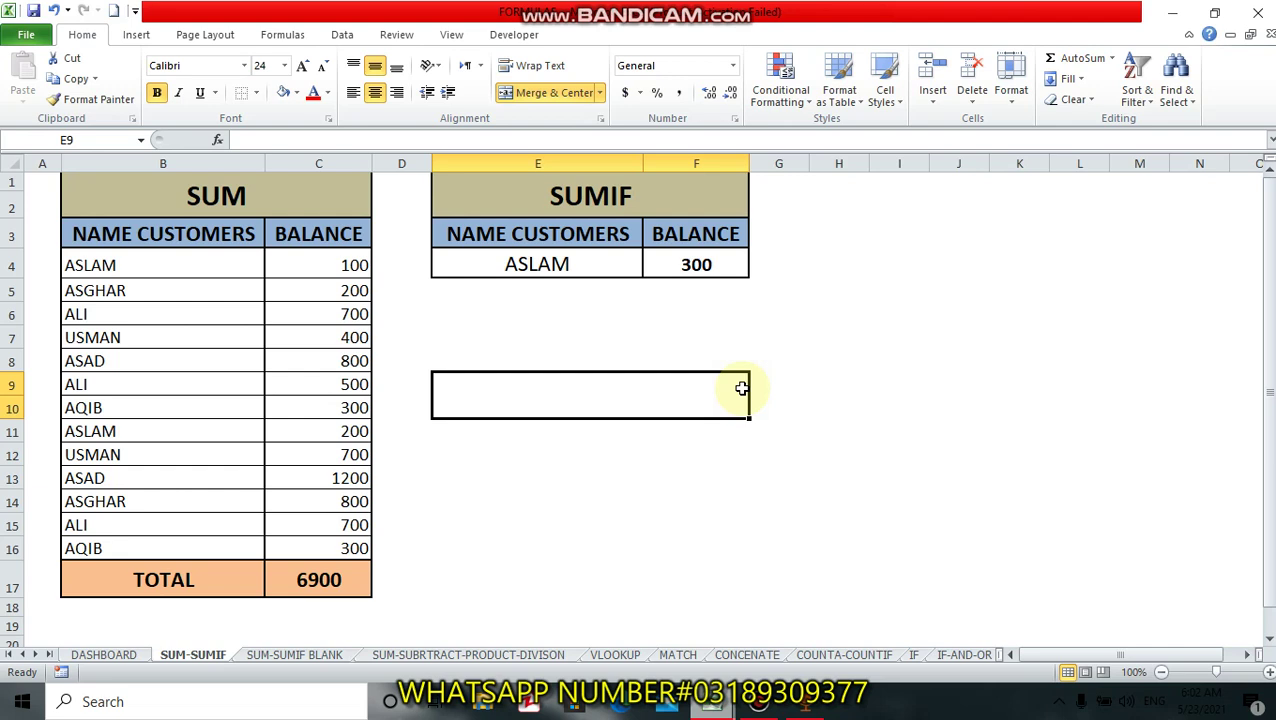
{"action": "left_click", "coordinate": [623, 264]}
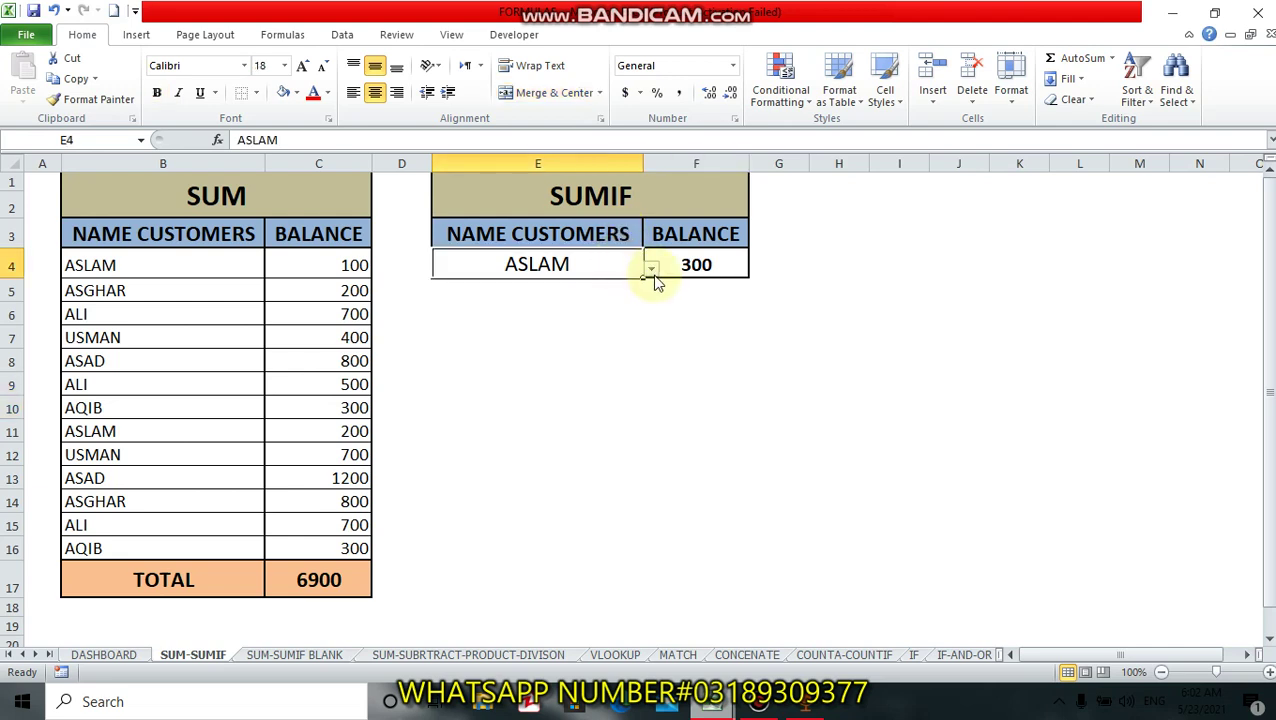
{"action": "left_click", "coordinate": [651, 270]}
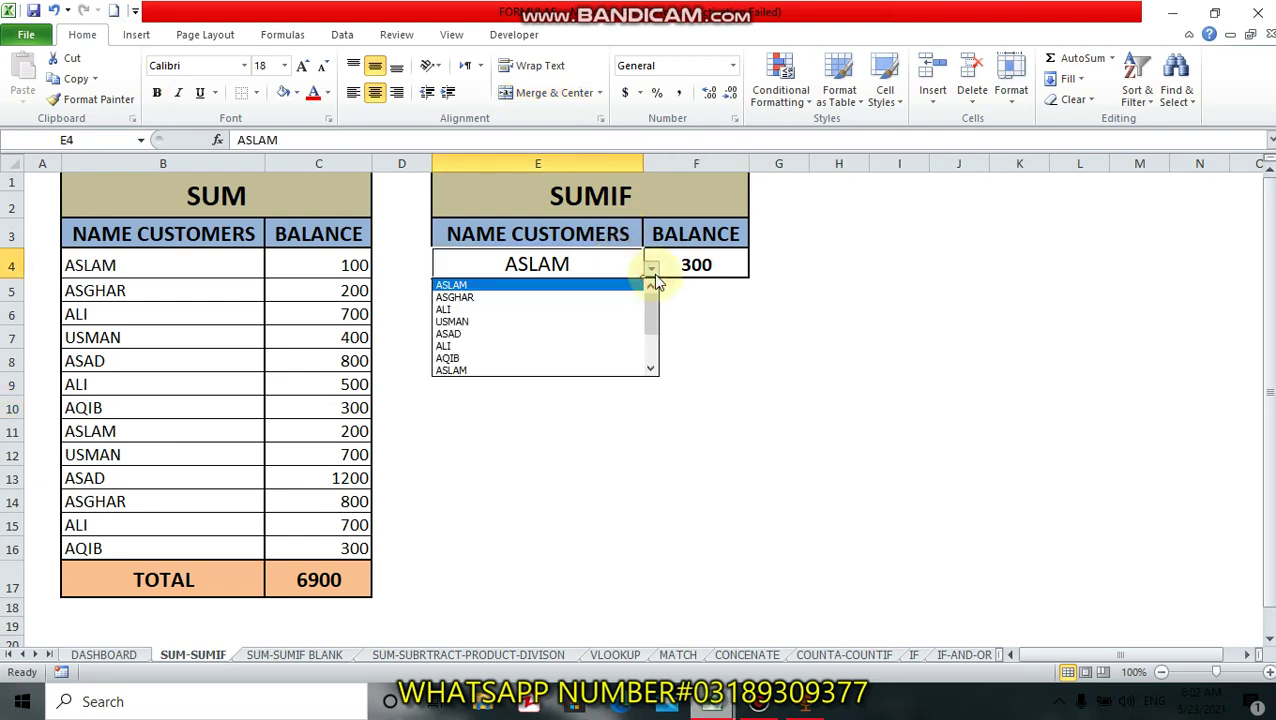
{"action": "left_click", "coordinate": [612, 334]}
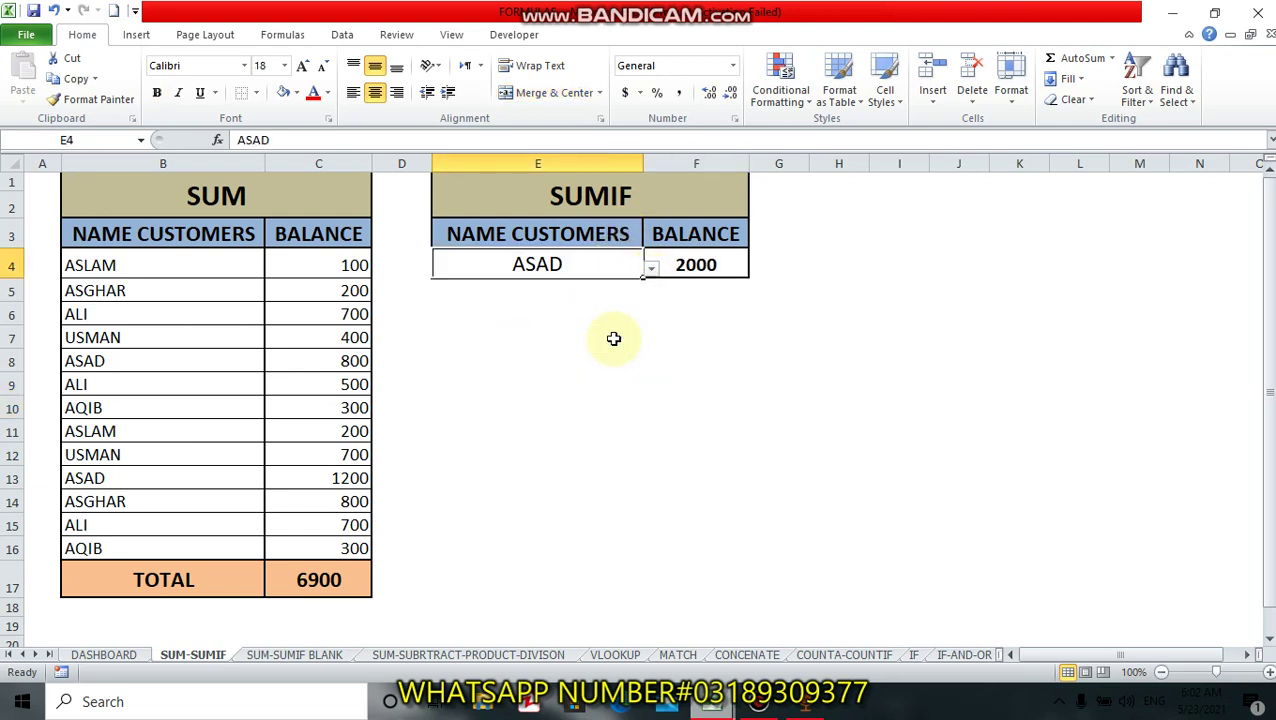
Inspect the SUMIF formula in F4 and the chosen customer's entries in rows 8 and 13
{"action": "left_click", "coordinate": [690, 270]}
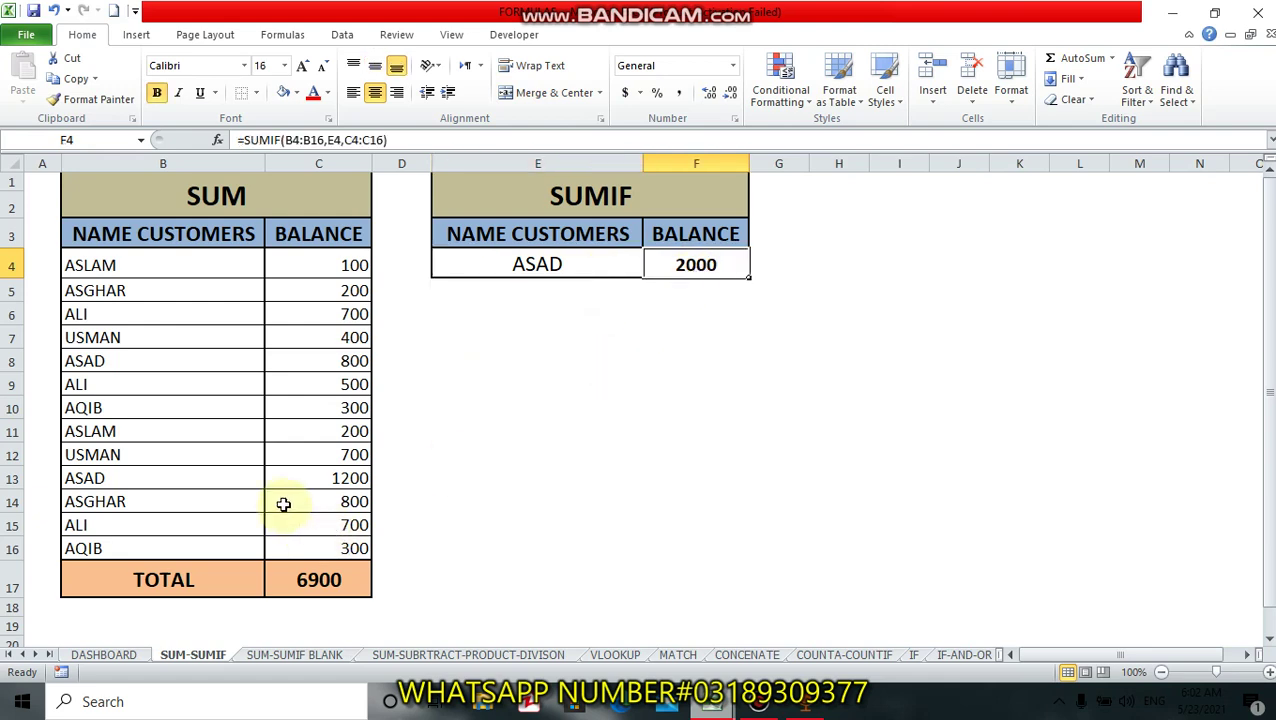
{"action": "left_click", "coordinate": [176, 479]}
{"action": "left_click", "coordinate": [286, 481]}
{"action": "left_click", "coordinate": [174, 360]}
{"action": "left_click", "coordinate": [360, 362]}
Set the balance in C13 of the SUM table to 1500
{"action": "left_click", "coordinate": [345, 478]}
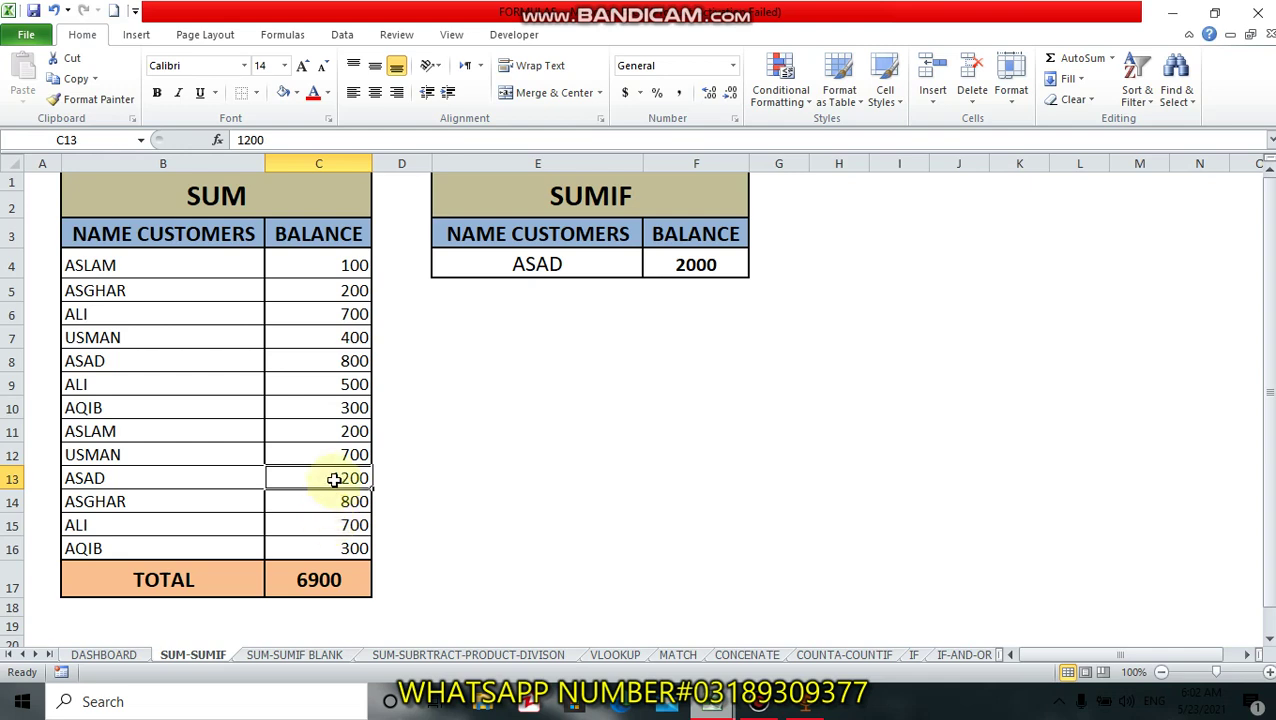
{"action": "type", "text": "1500"}
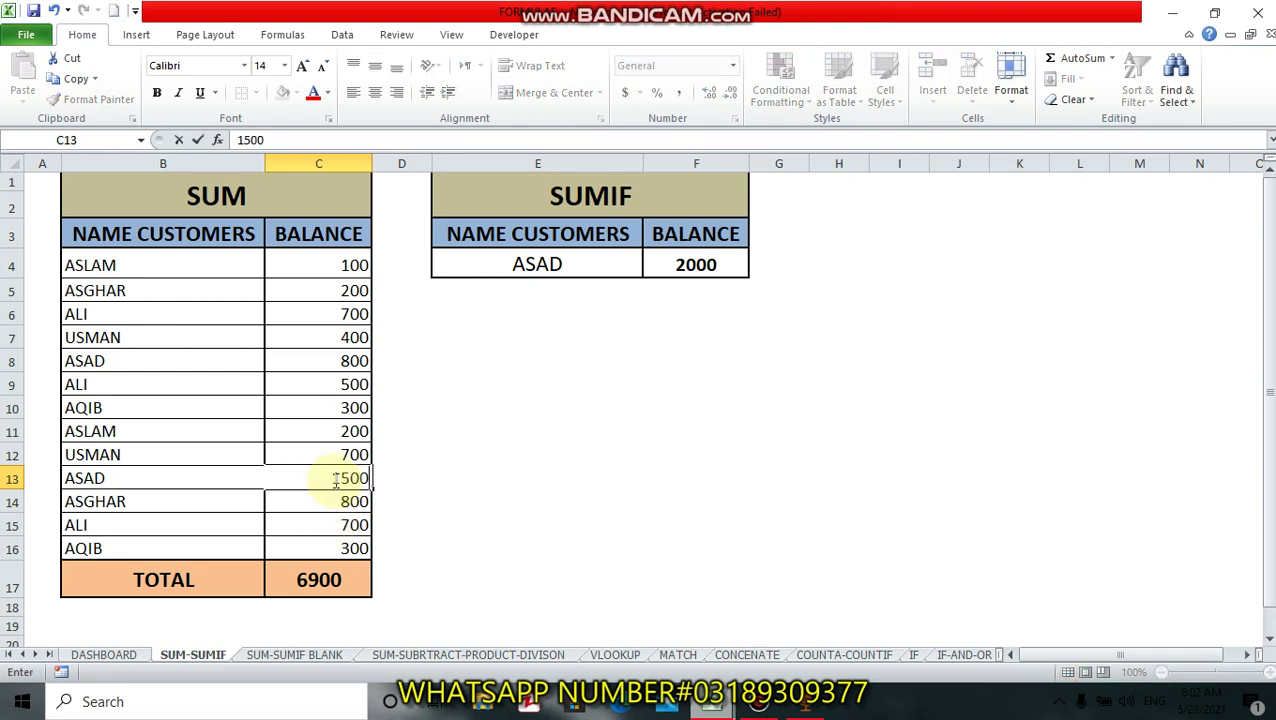
{"action": "left_click", "coordinate": [620, 548]}
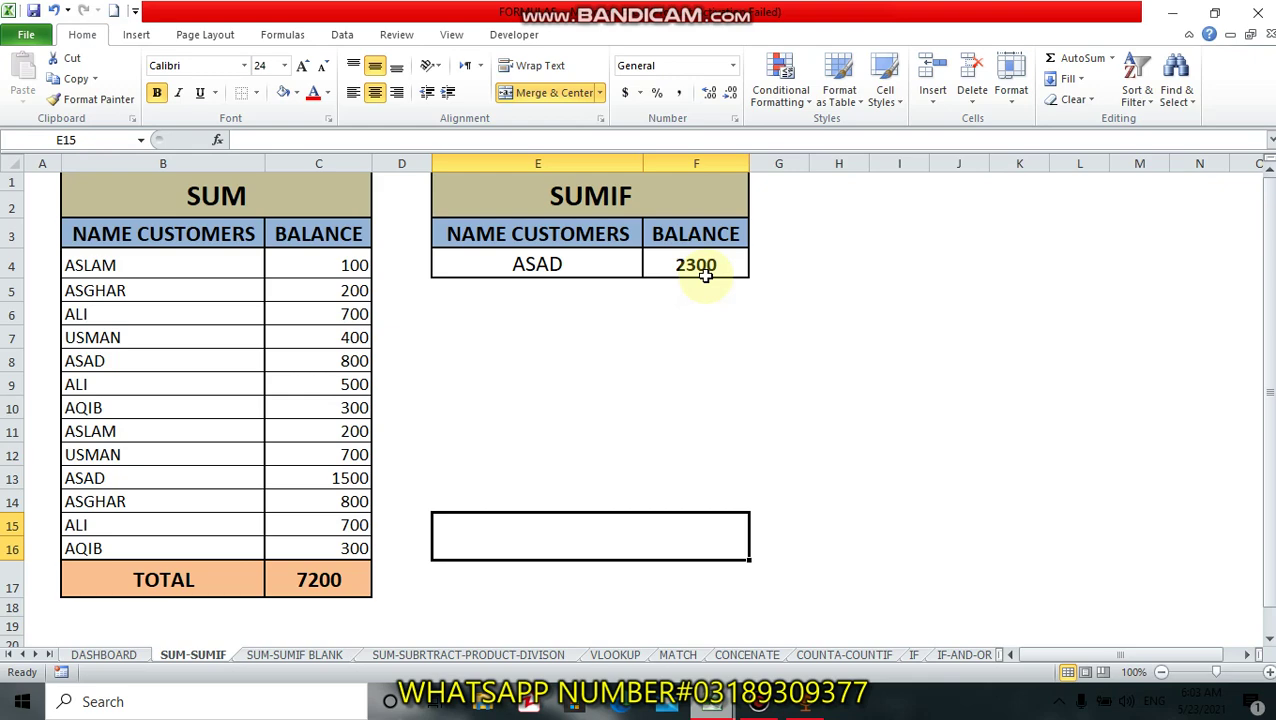
Open the SUM-SUMIF BLANK sheet and review its formula example for only two values
{"action": "left_click", "coordinate": [305, 655]}
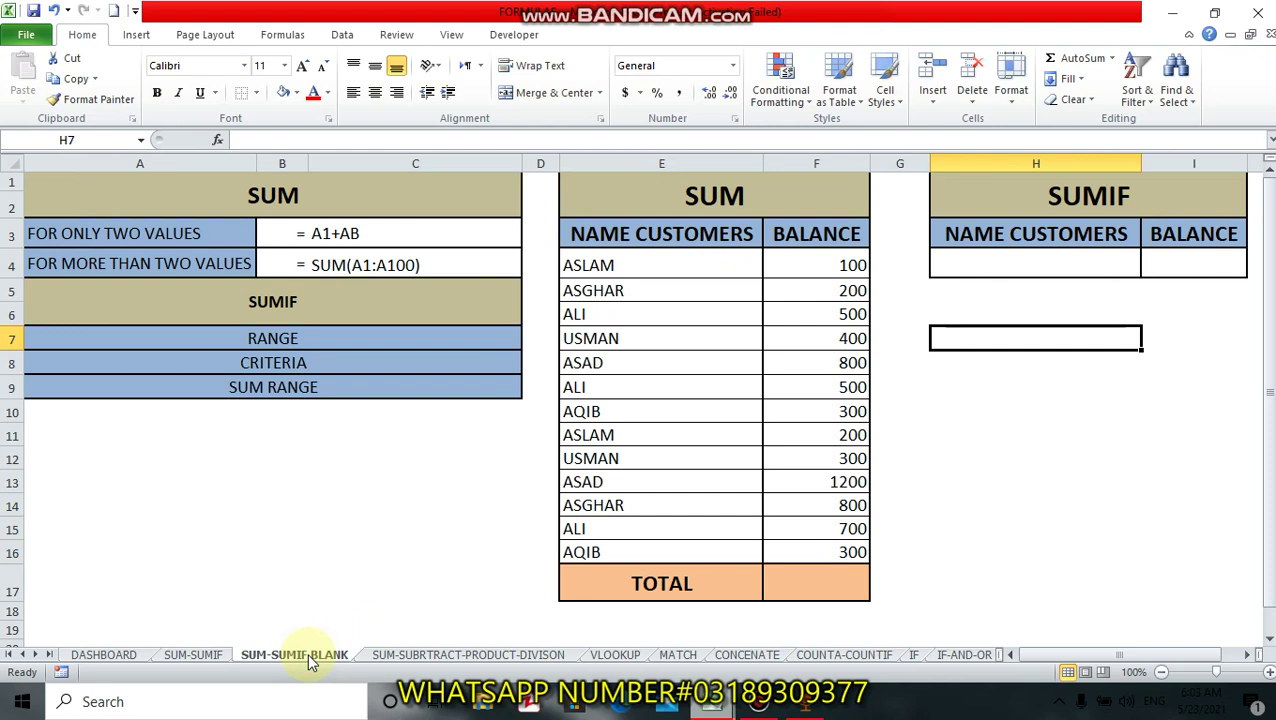
{"action": "left_click", "coordinate": [165, 234]}
{"action": "left_click", "coordinate": [316, 234]}
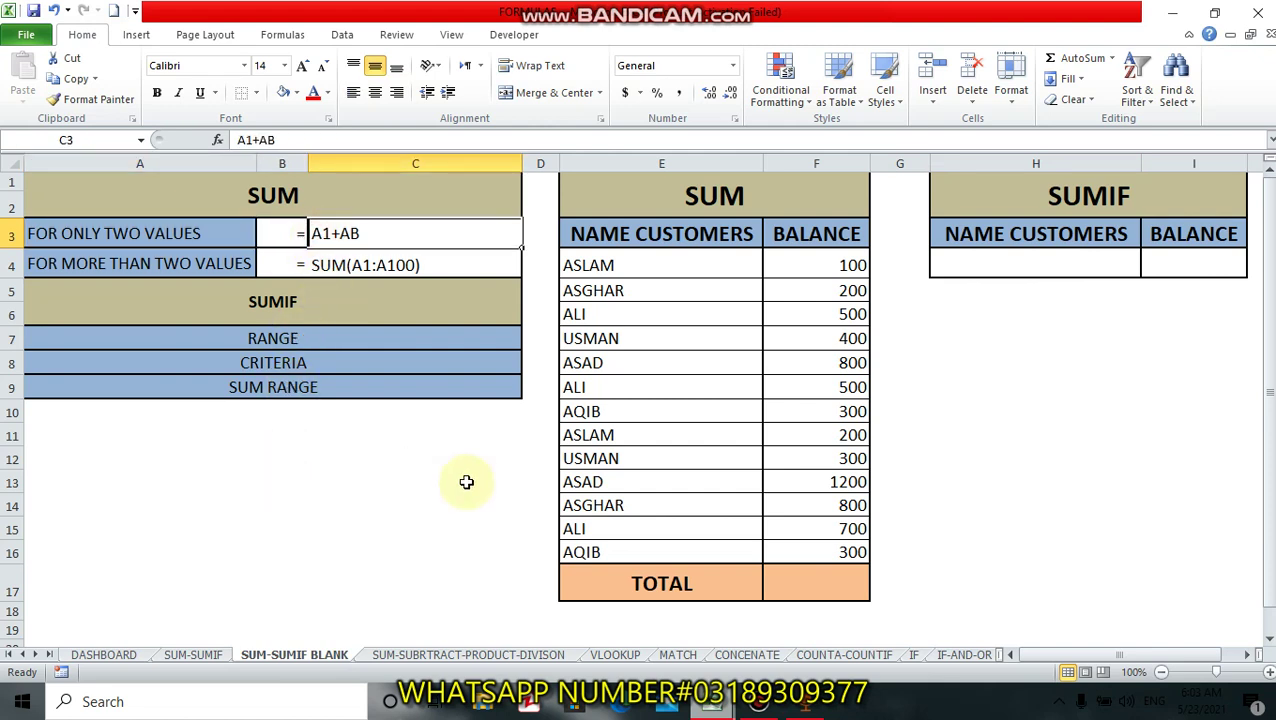
Add the first two balances in the merged cell H9 with the formula =F4+F5
{"action": "left_click", "coordinate": [1022, 376]}
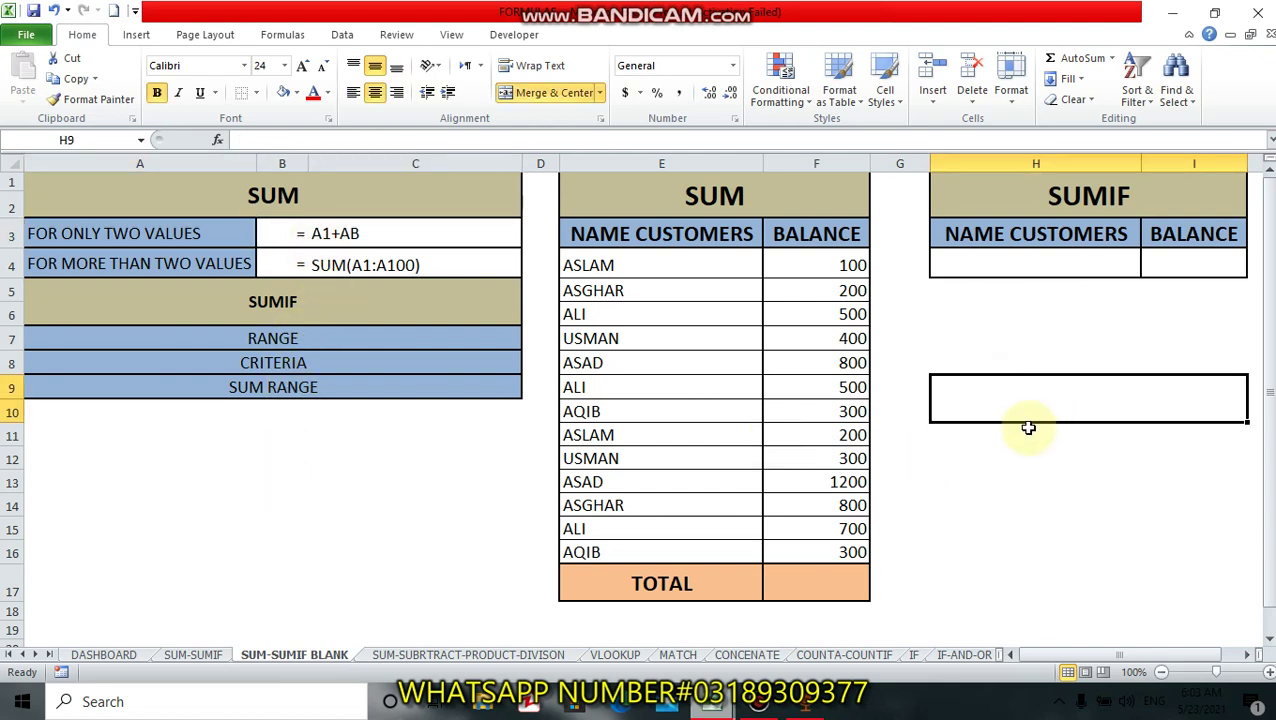
{"action": "type", "text": "="}
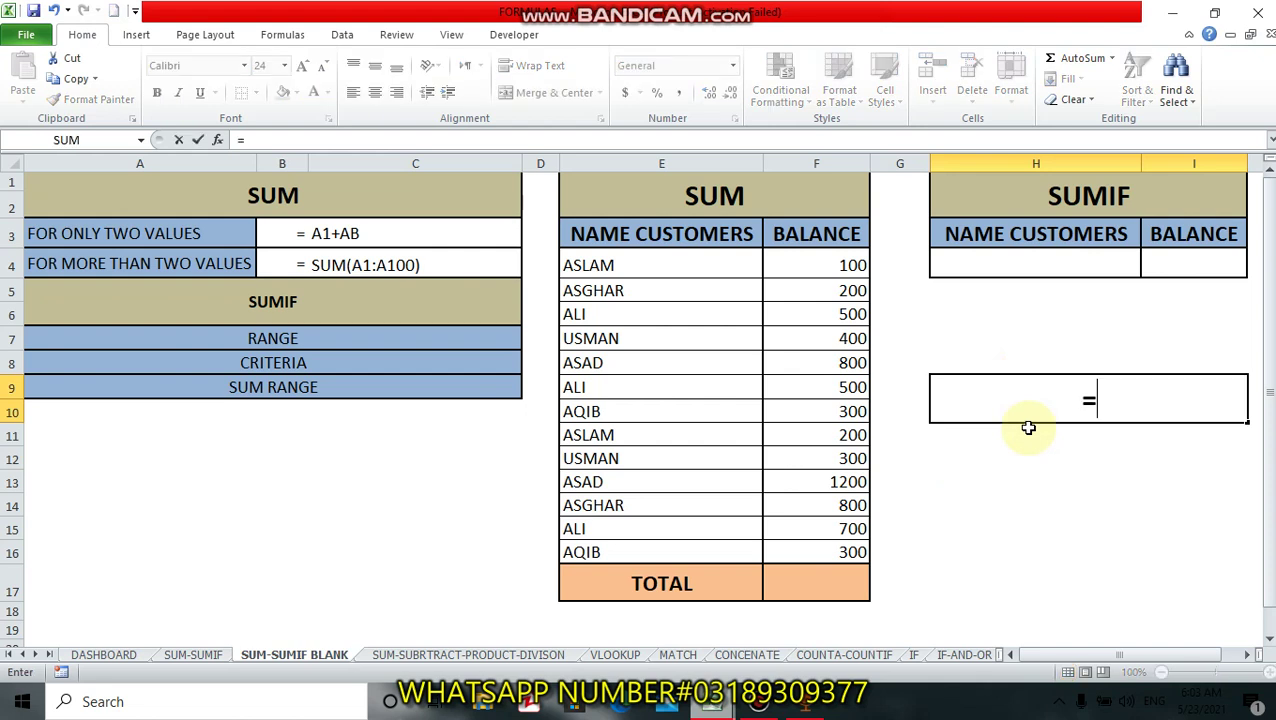
{"action": "left_click", "coordinate": [855, 266]}
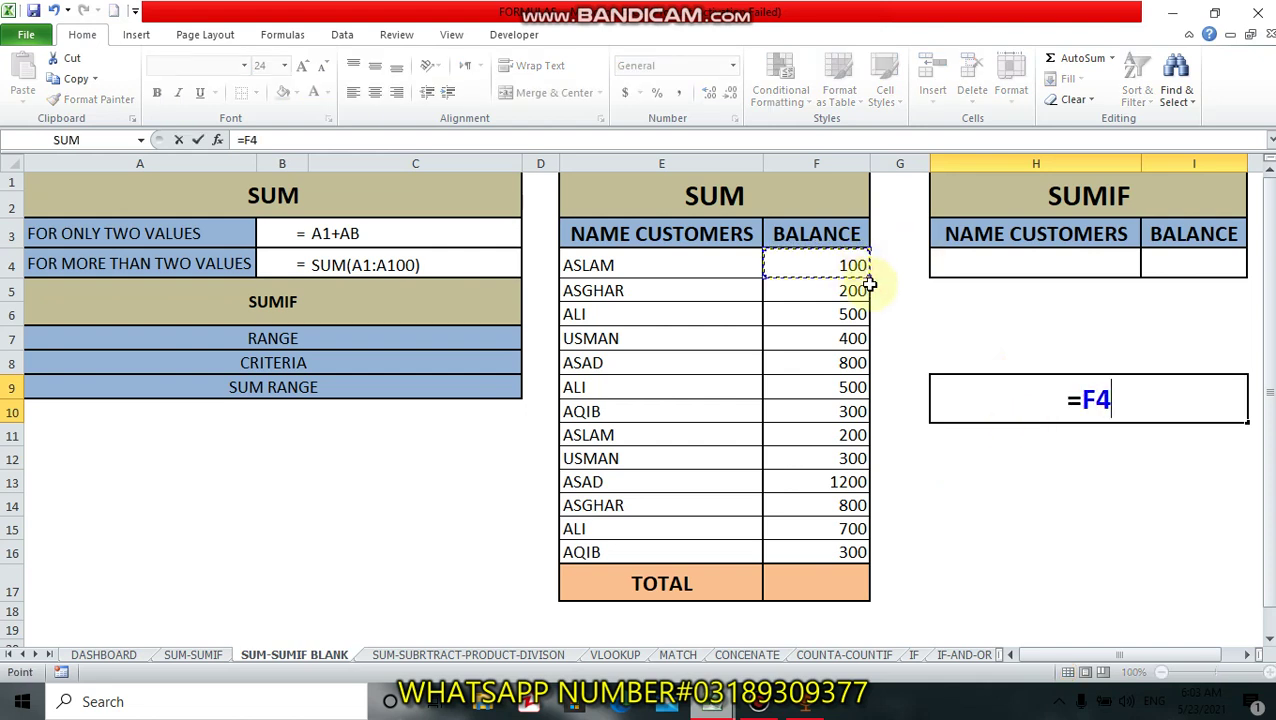
{"action": "type", "text": "+"}
{"action": "left_click", "coordinate": [848, 291]}
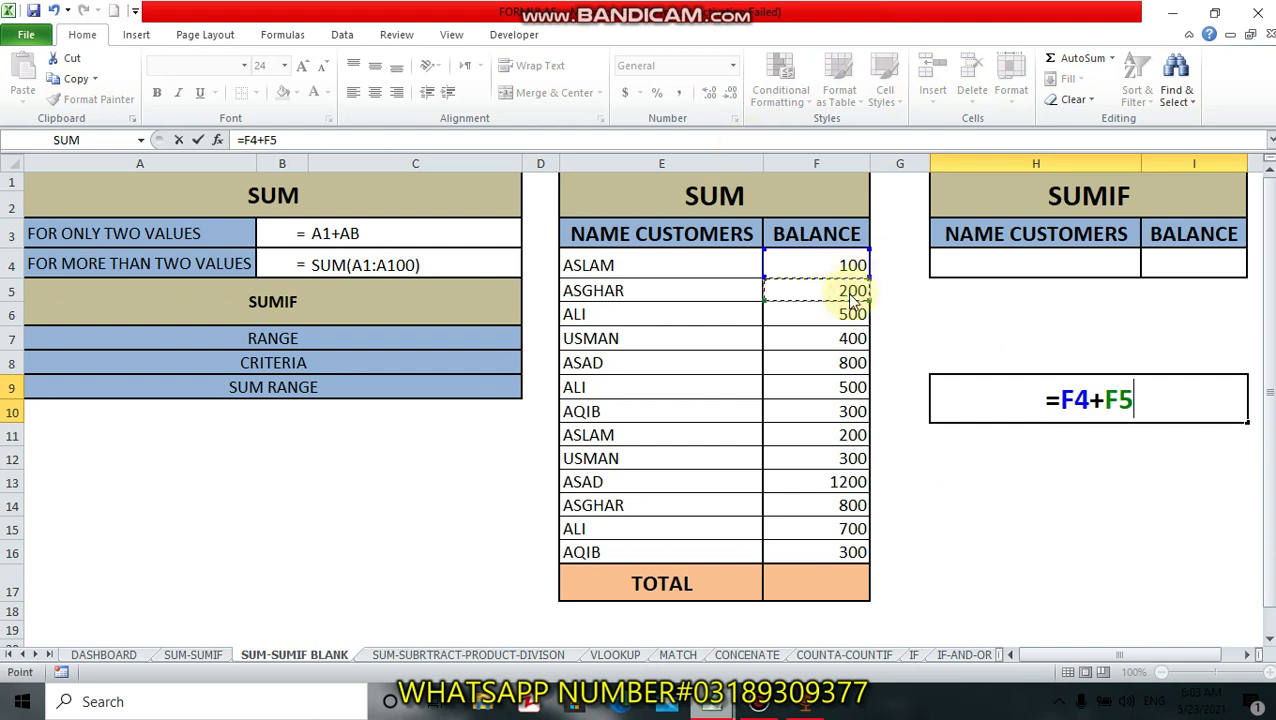
{"action": "key", "text": "Return"}
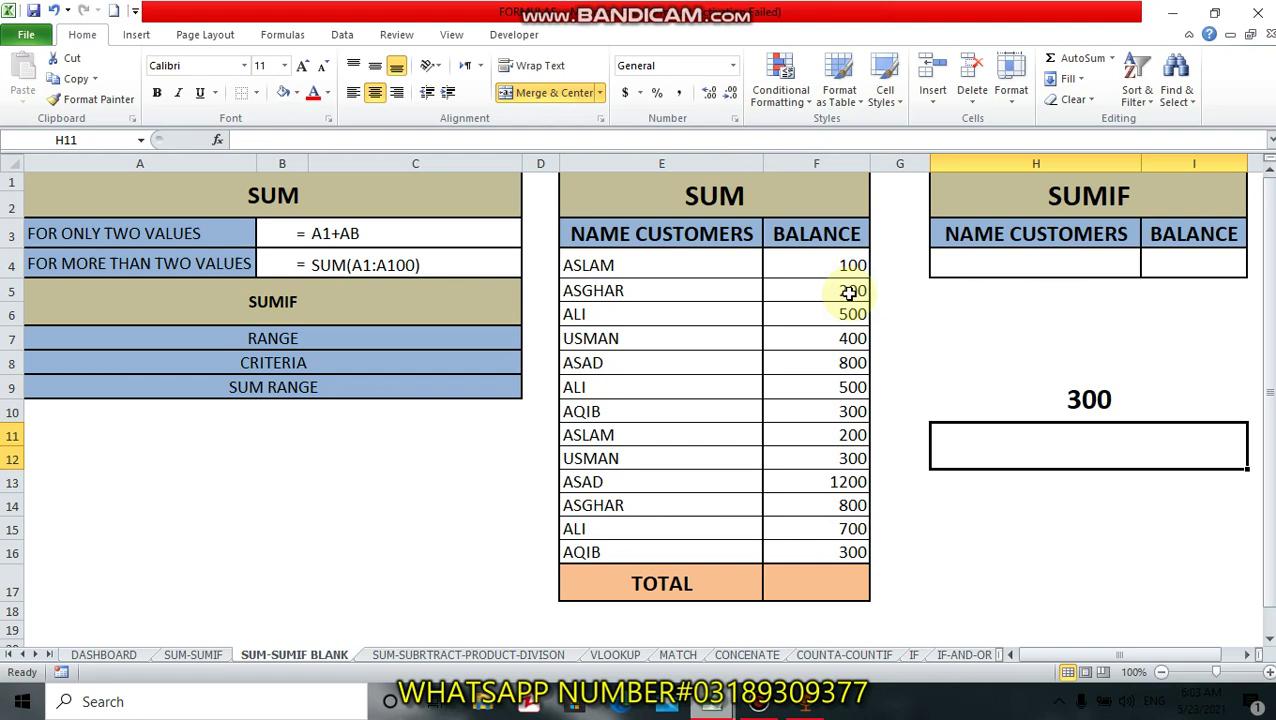
Compare the sheet's formula examples for only two values and for more than two values
{"action": "left_click", "coordinate": [312, 234]}
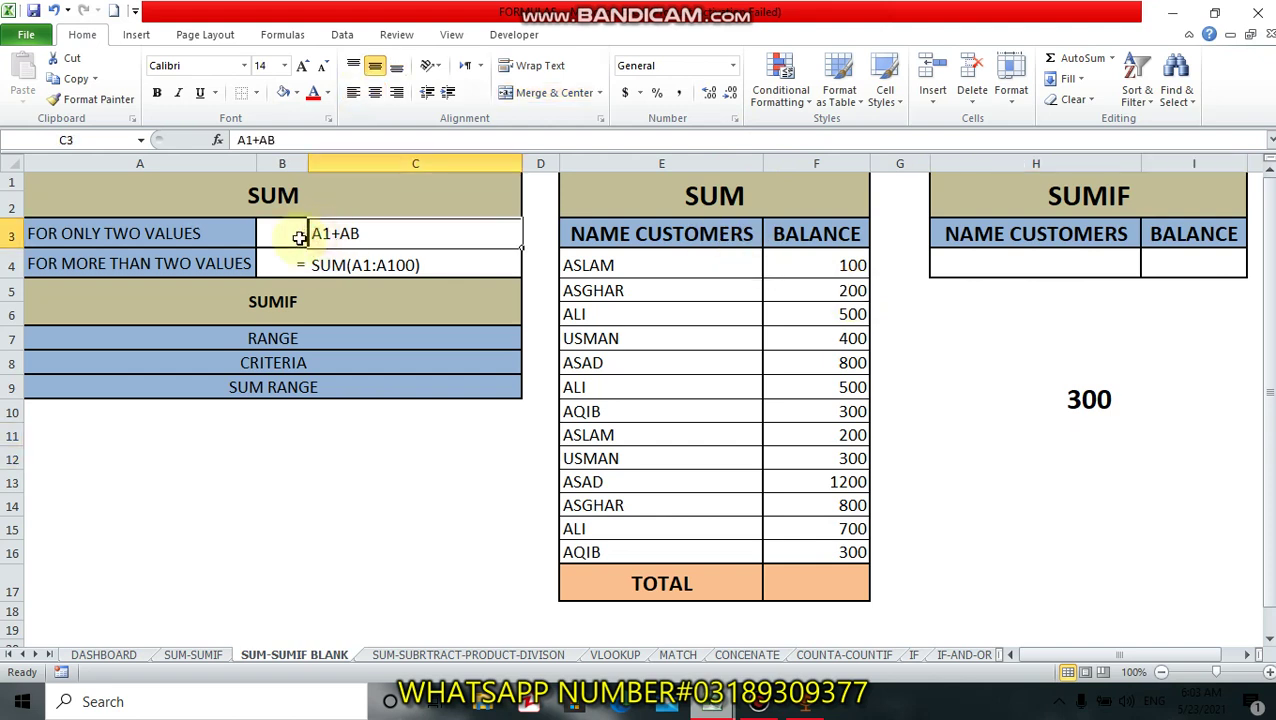
{"action": "left_click_drag", "start_coordinate": [297, 236], "coordinate": [356, 273]}
{"action": "left_click", "coordinate": [356, 273]}
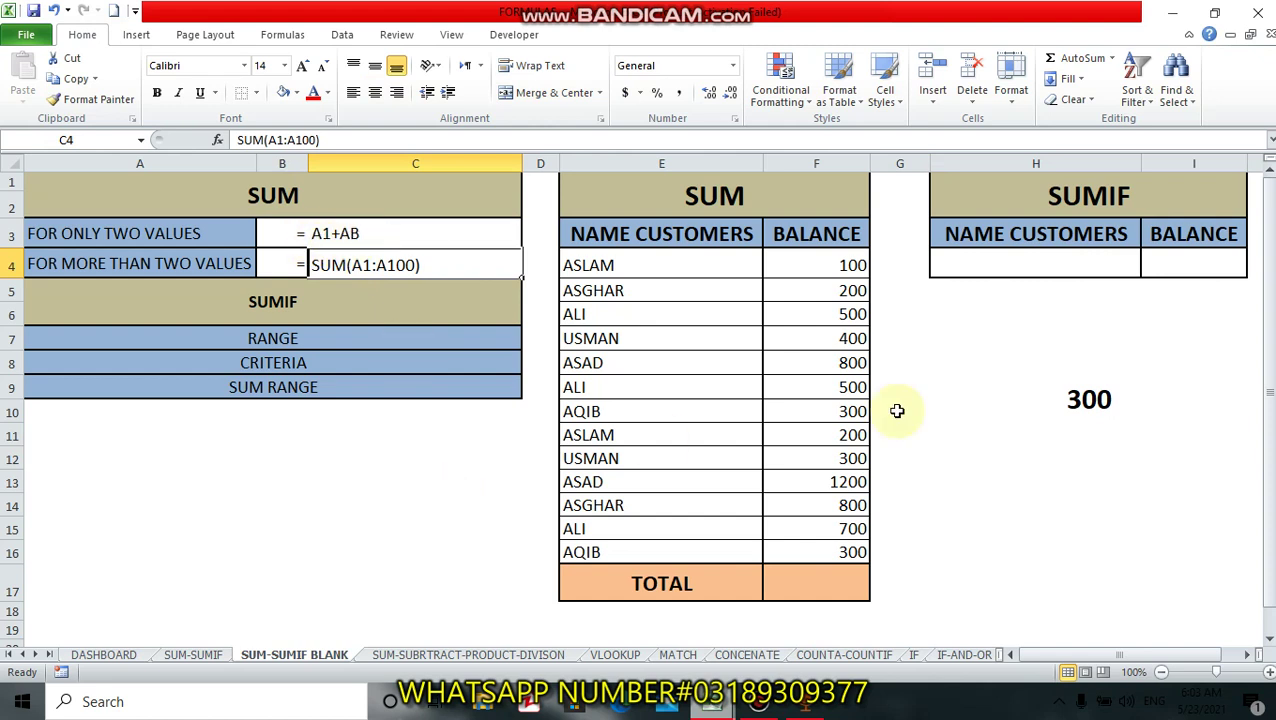
Replace the formula in the merged cell H9 with =SUM(F4:F16) to total all balances
{"action": "left_click", "coordinate": [1105, 400]}
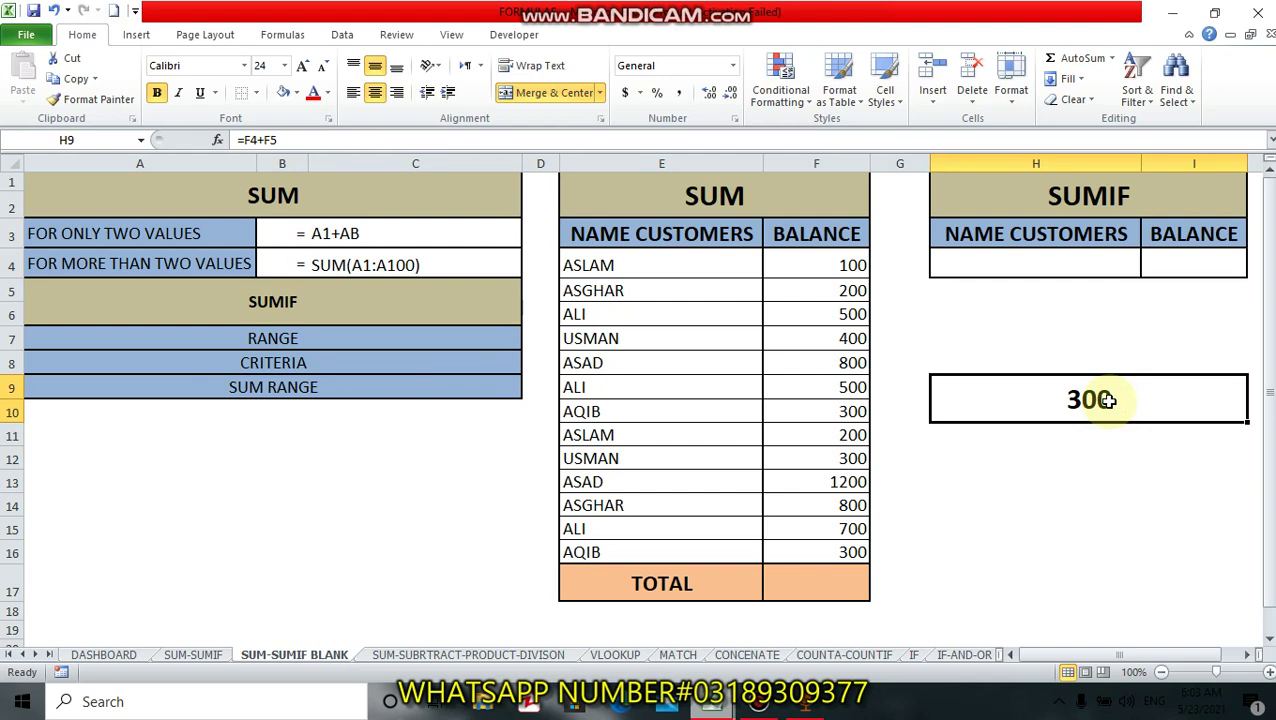
{"action": "key", "text": "BackSpace"}
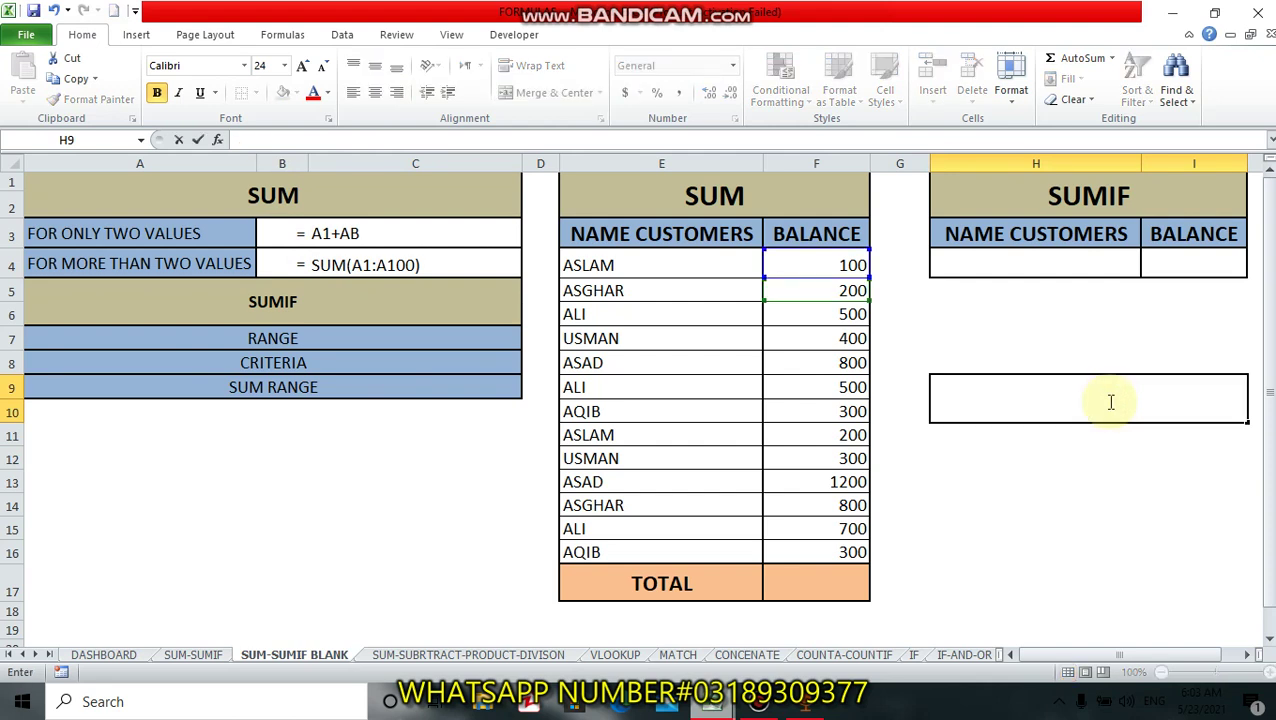
{"action": "left_click", "coordinate": [1074, 444]}
{"action": "left_click", "coordinate": [1061, 402]}
{"action": "type", "text": "="}
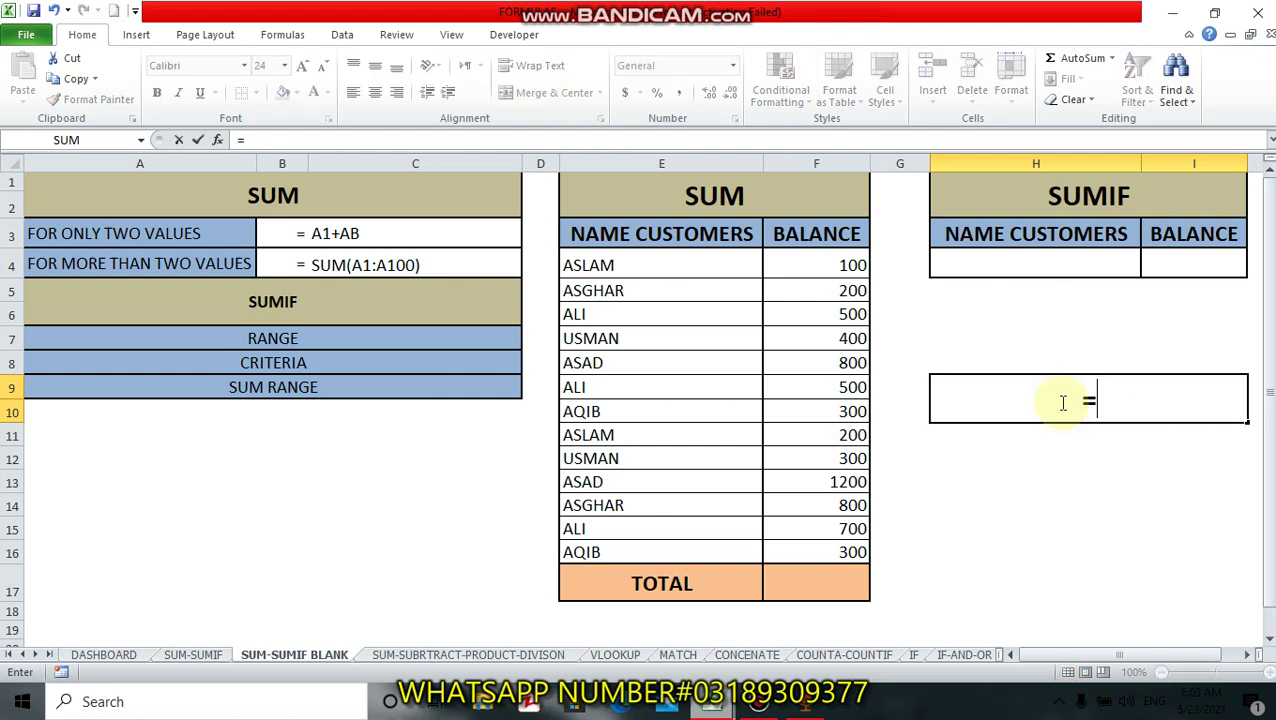
{"action": "type", "text": "SUM"}
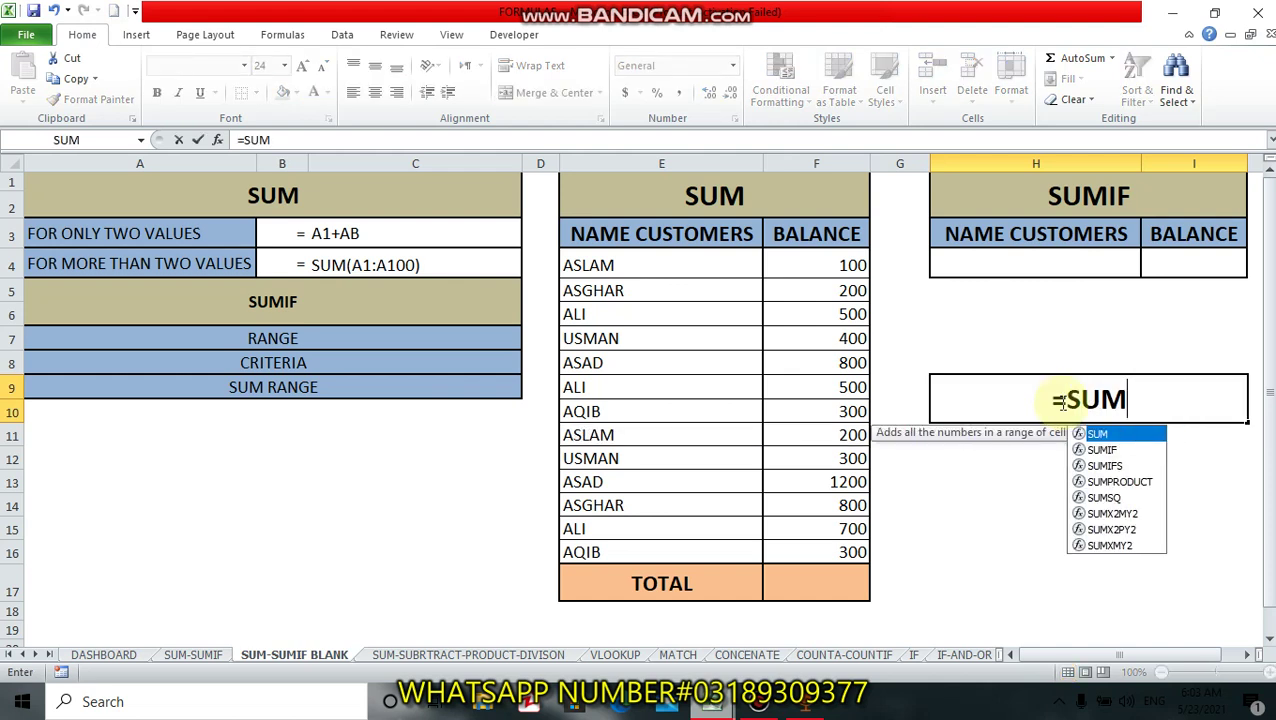
{"action": "type", "text": "("}
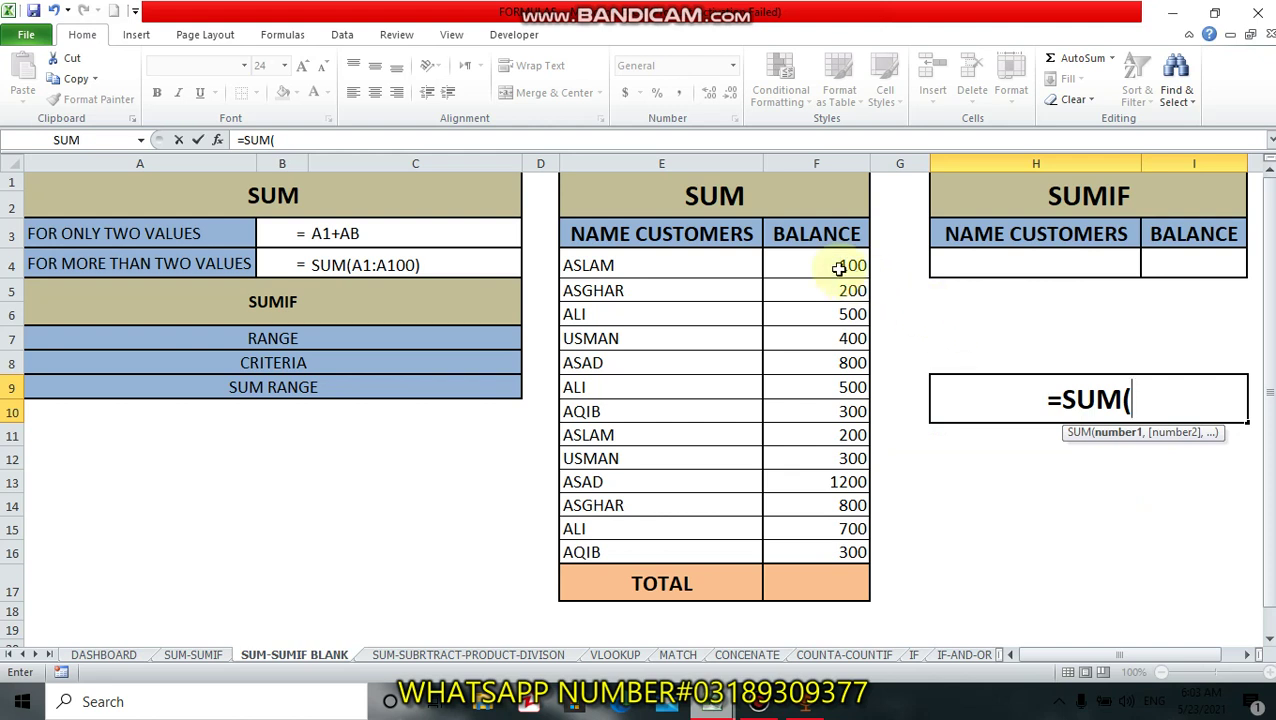
{"action": "left_click_drag", "start_coordinate": [838, 267], "coordinate": [824, 559]}
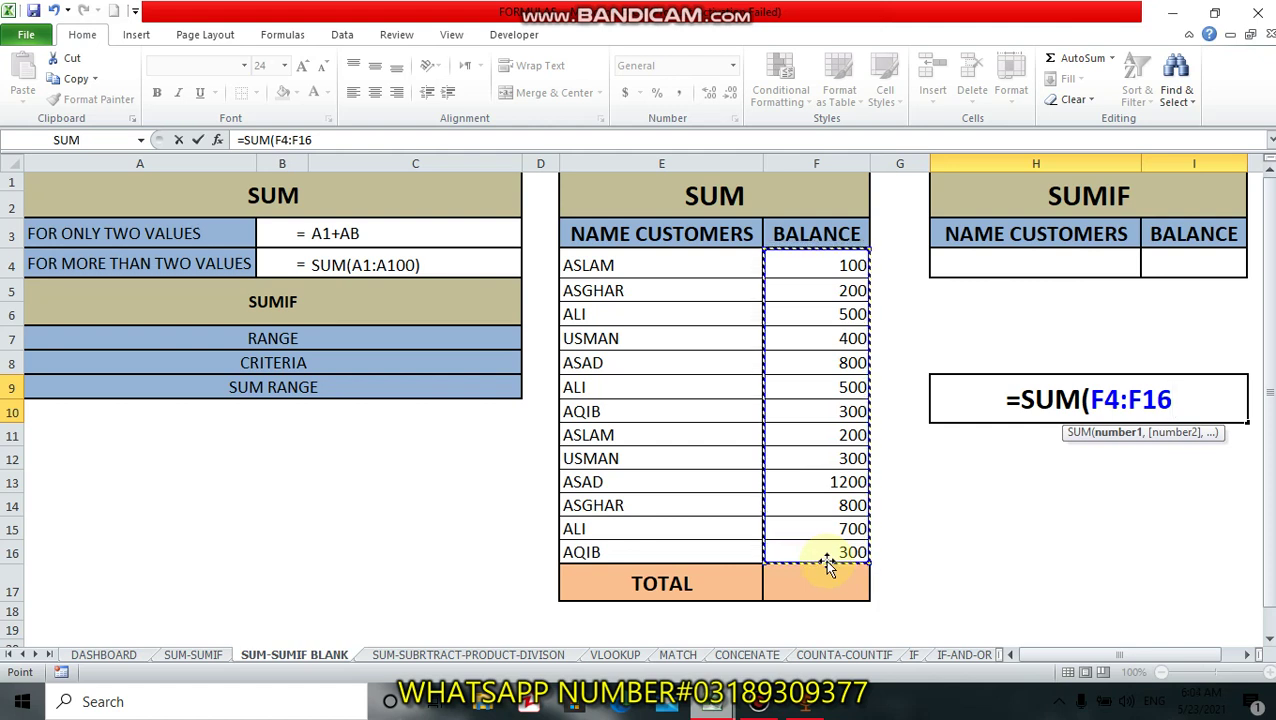
{"action": "type", "text": ")"}
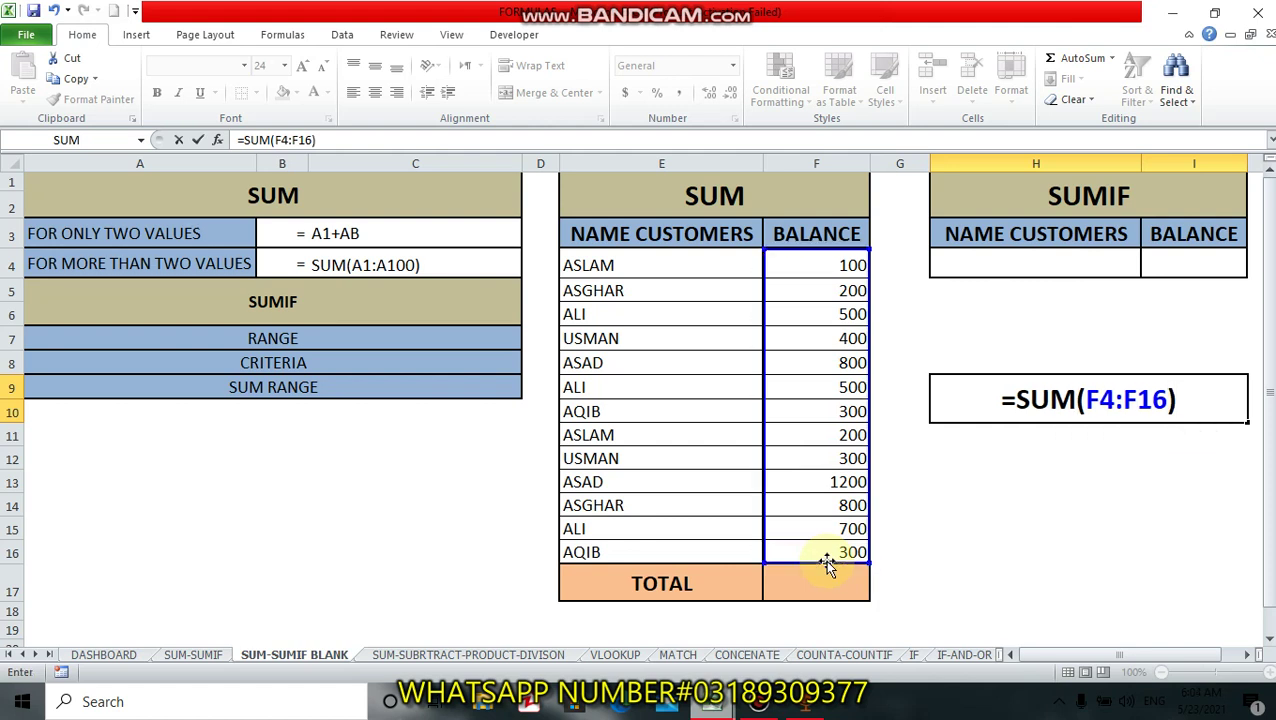
{"action": "key", "text": "Return"}
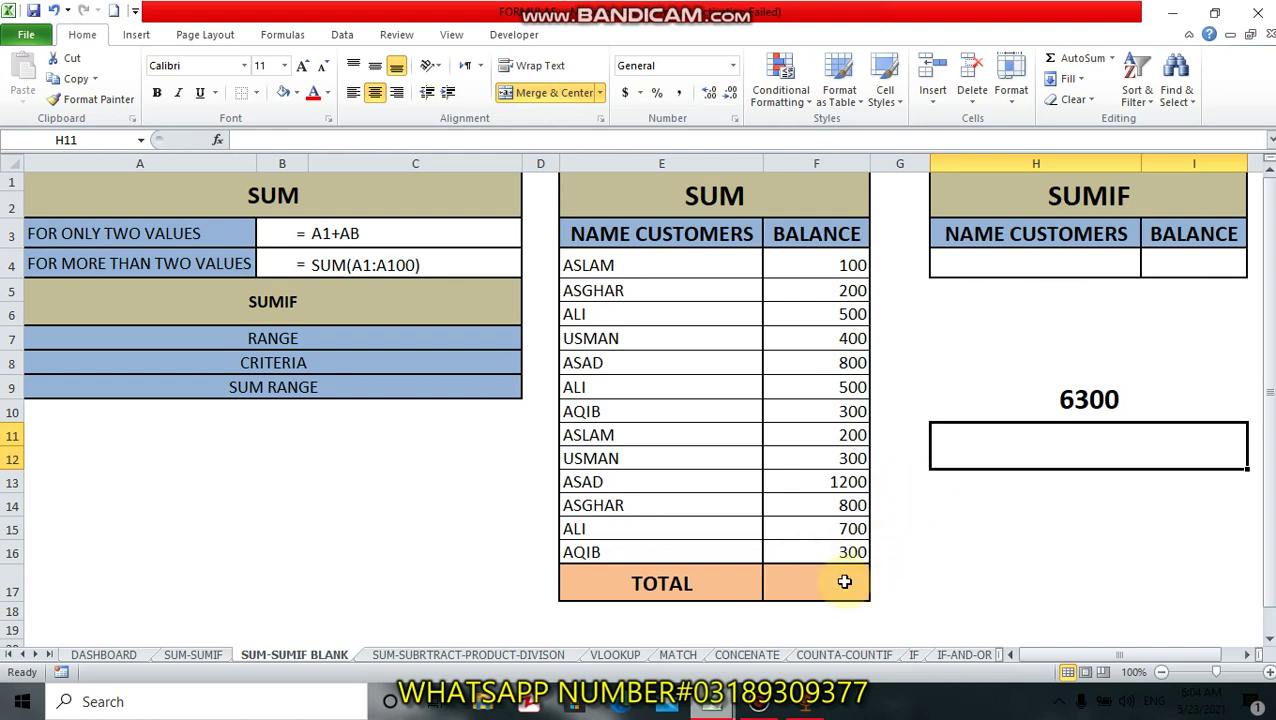
Total all customer balances in cell F17 with the formula =SUM(F4:F16)
{"action": "left_click", "coordinate": [831, 584]}
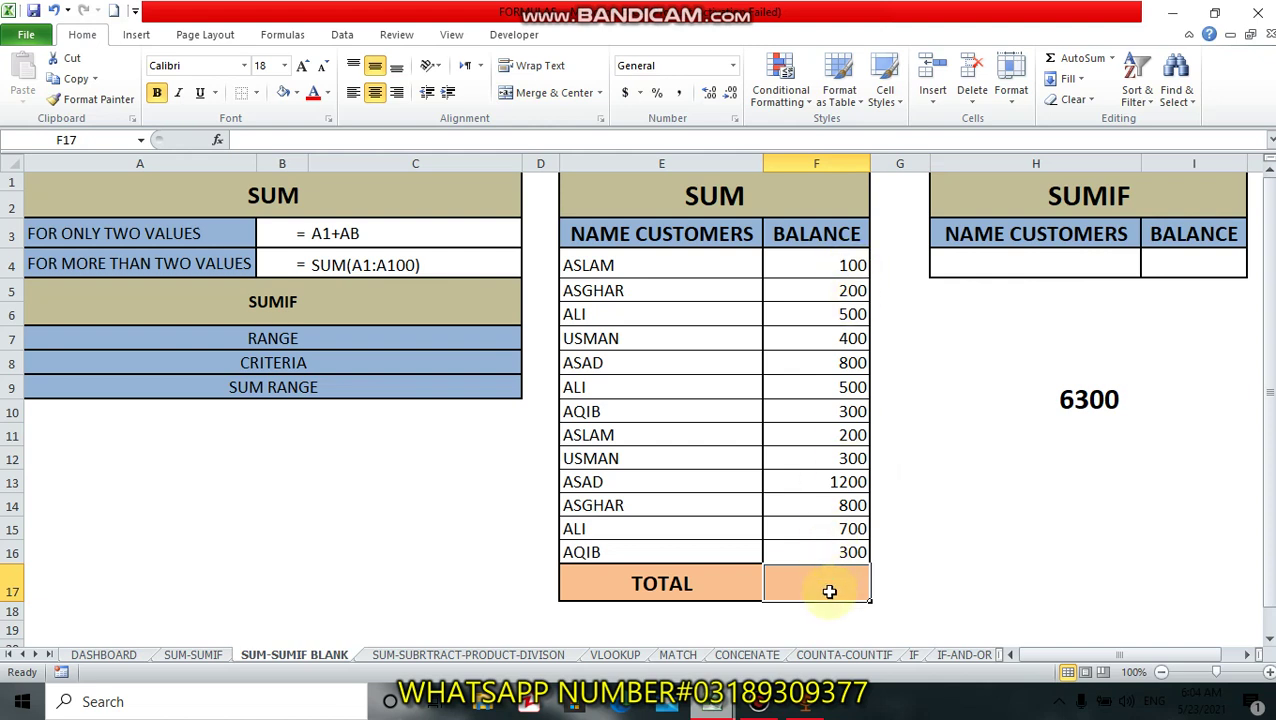
{"action": "type", "text": "=SUM"}
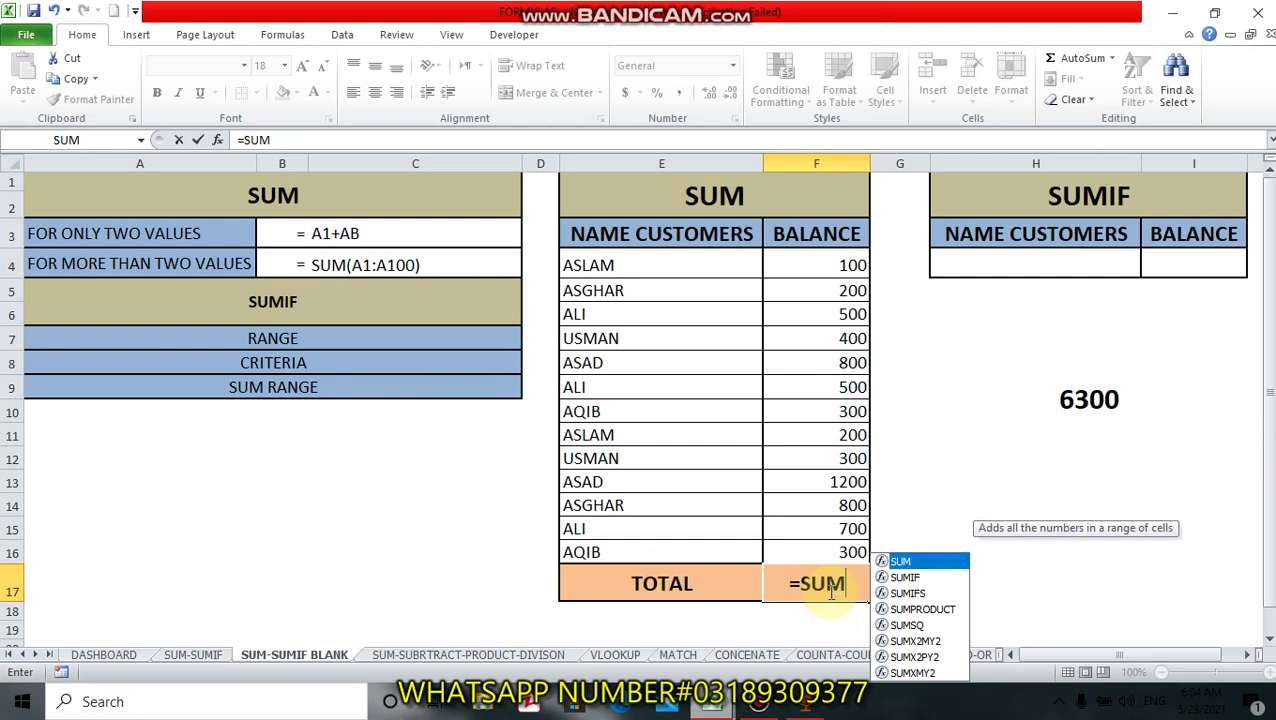
{"action": "key", "text": "BackSpace"}
{"action": "key", "text": "BackSpace"}
{"action": "key", "text": "BackSpace"}
{"action": "key", "text": "BackSpace"}
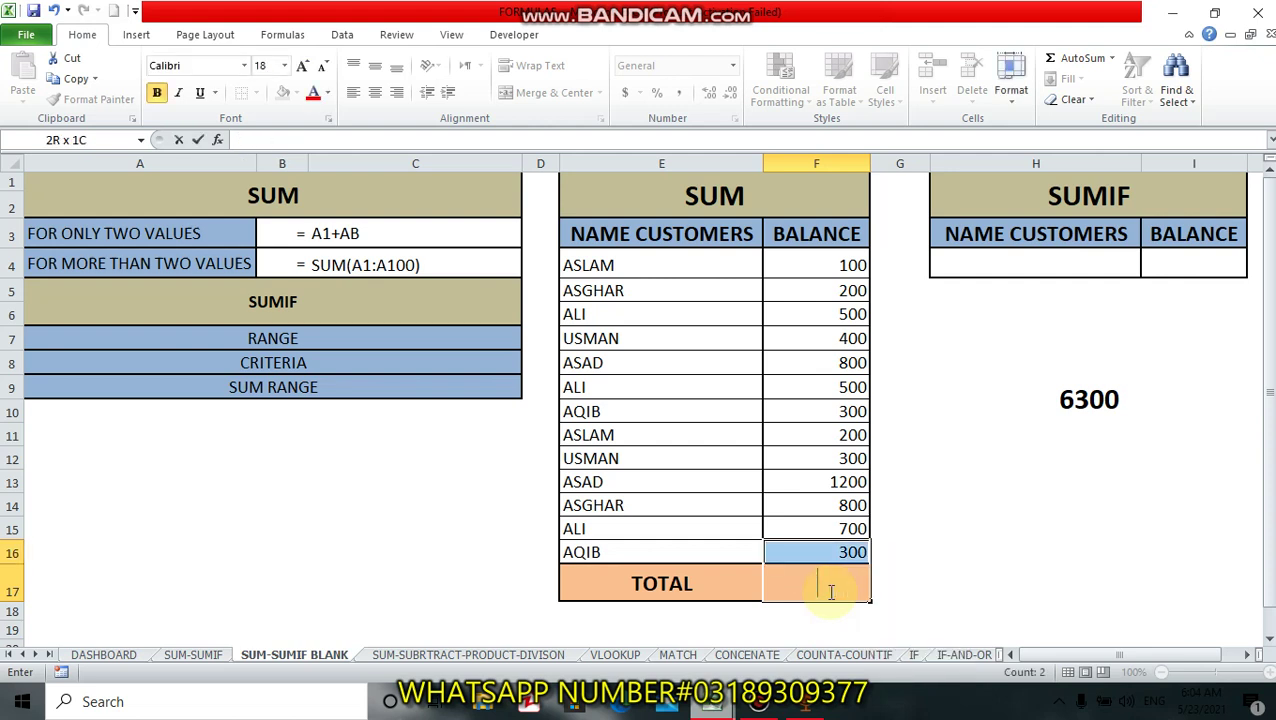
{"action": "type", "text": "=SUM"}
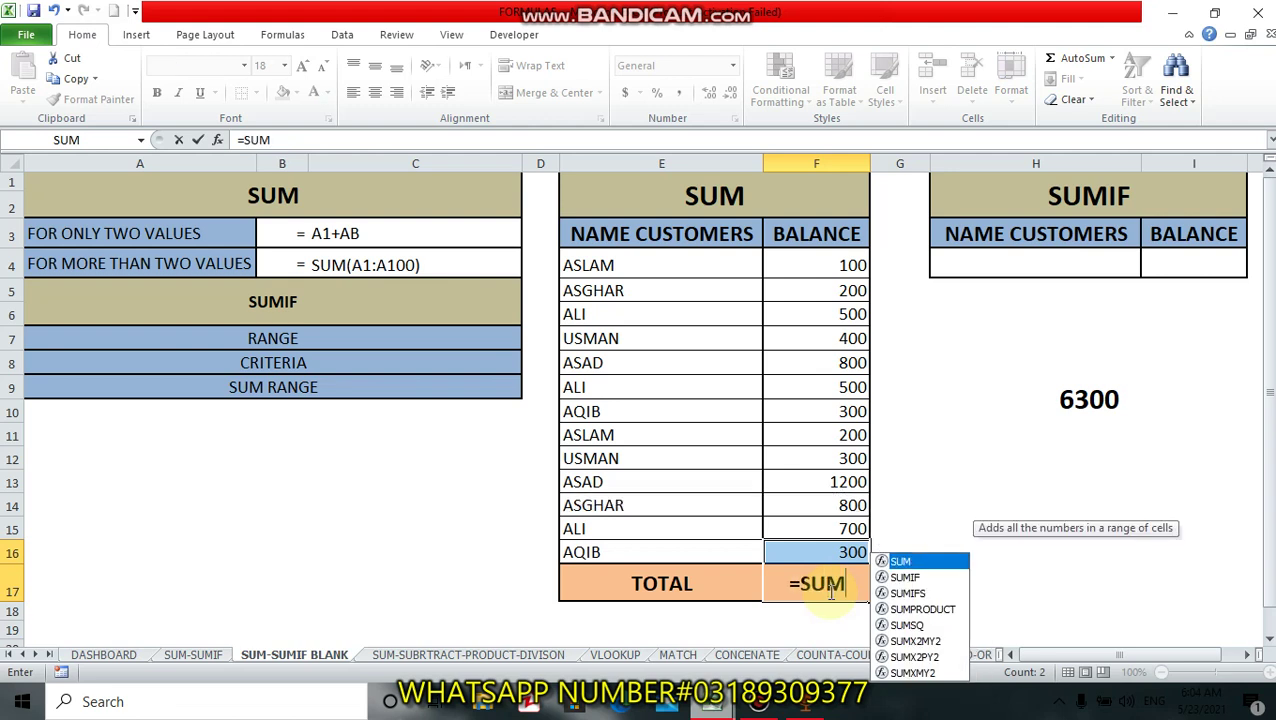
{"action": "type", "text": "("}
{"action": "left_click_drag", "start_coordinate": [802, 265], "coordinate": [789, 551]}
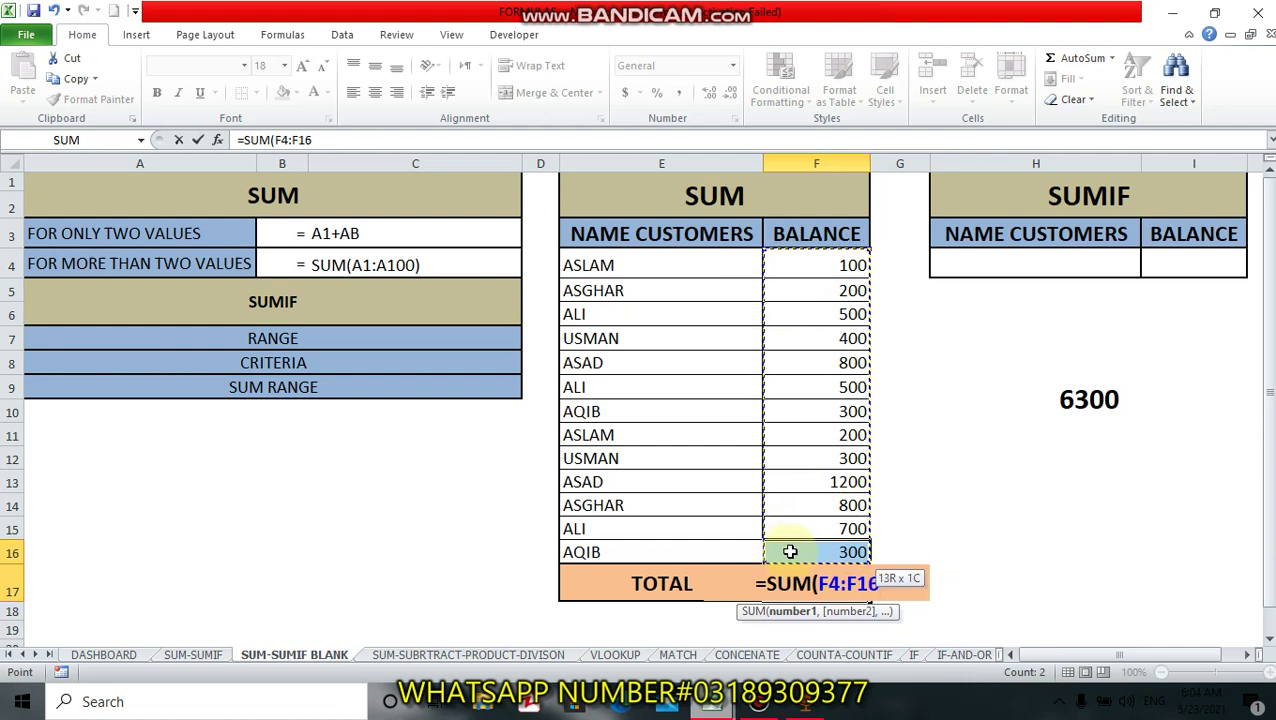
{"action": "key", "text": "Return"}
{"action": "left_click", "coordinate": [910, 508]}
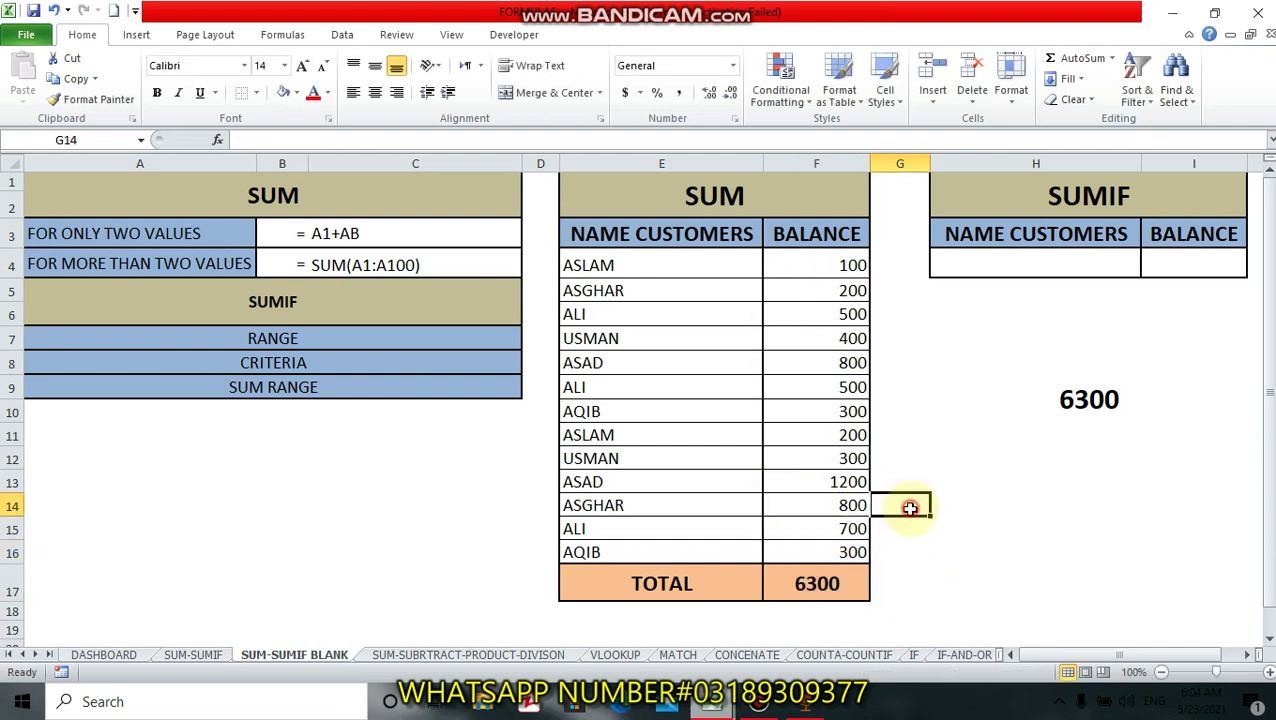
Compare the TOTAL cell F17 with the merged cell H9 and clear the formula from H9
{"action": "left_click", "coordinate": [846, 584]}
{"action": "left_click", "coordinate": [1083, 399]}
{"action": "left_click", "coordinate": [848, 583]}
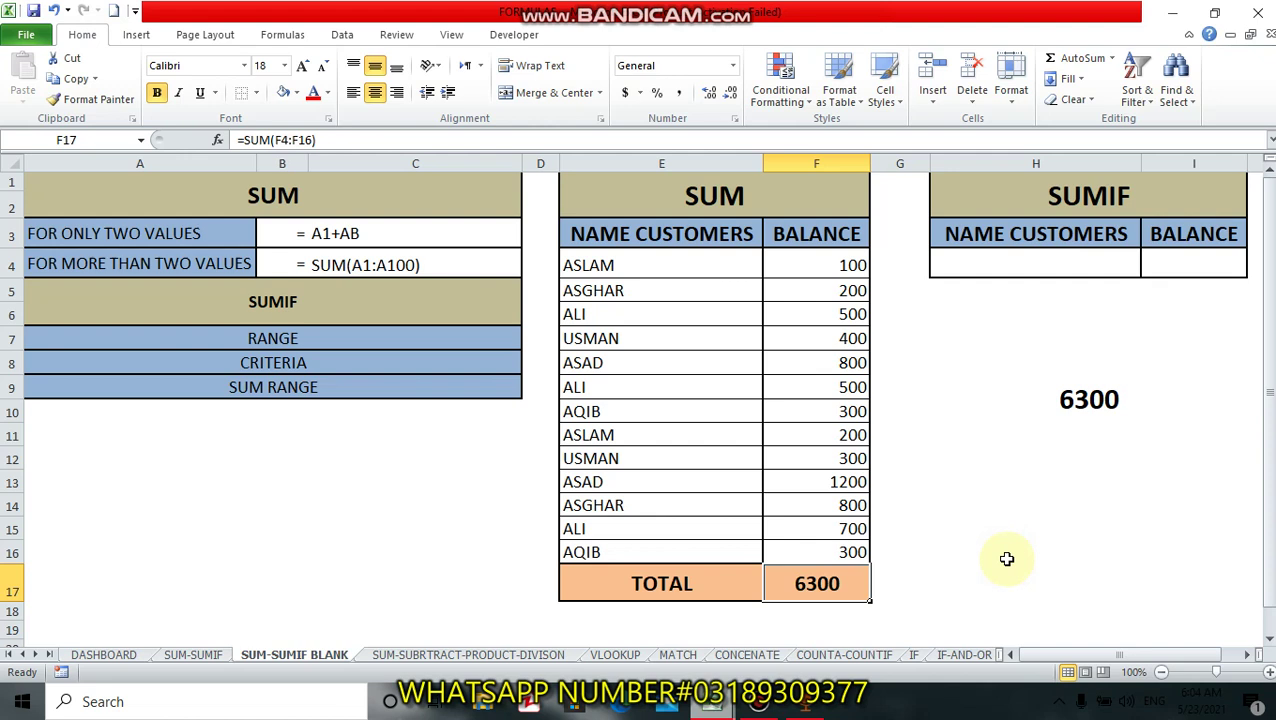
{"action": "left_click", "coordinate": [1105, 405]}
{"action": "key", "text": "ctrl+z"}
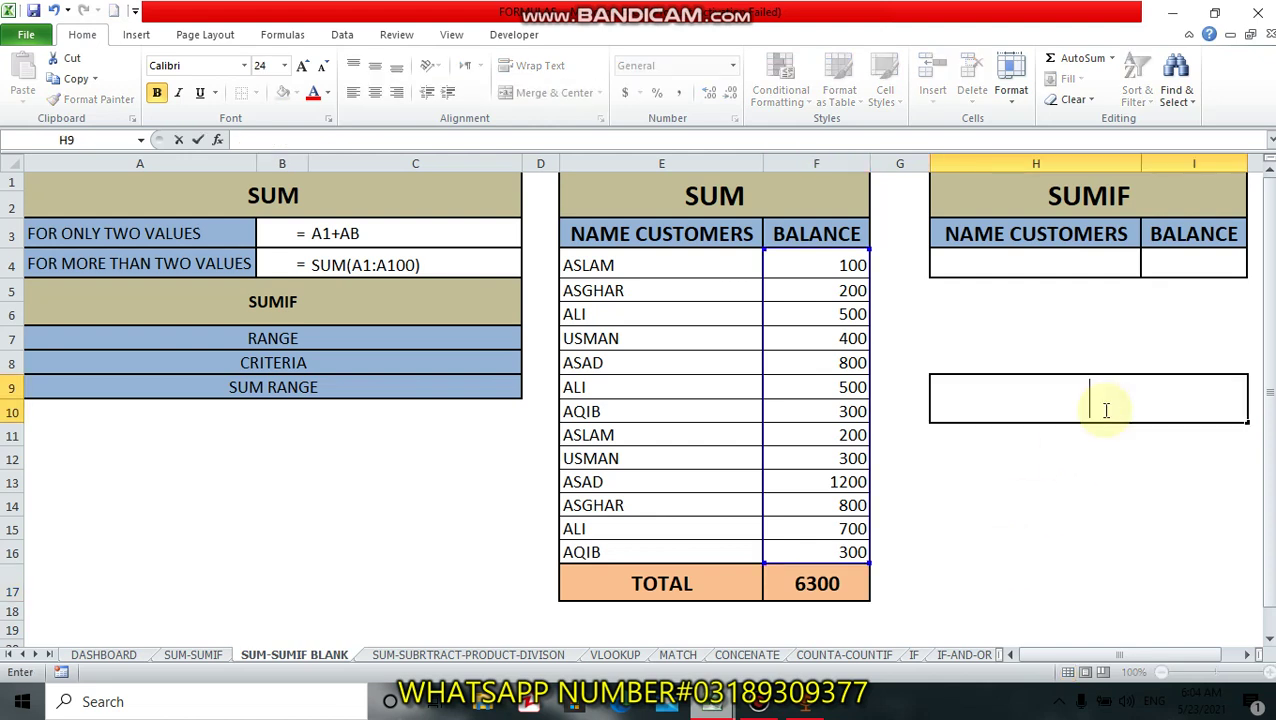
{"action": "left_click", "coordinate": [690, 505]}
{"action": "left_click", "coordinate": [507, 550]}
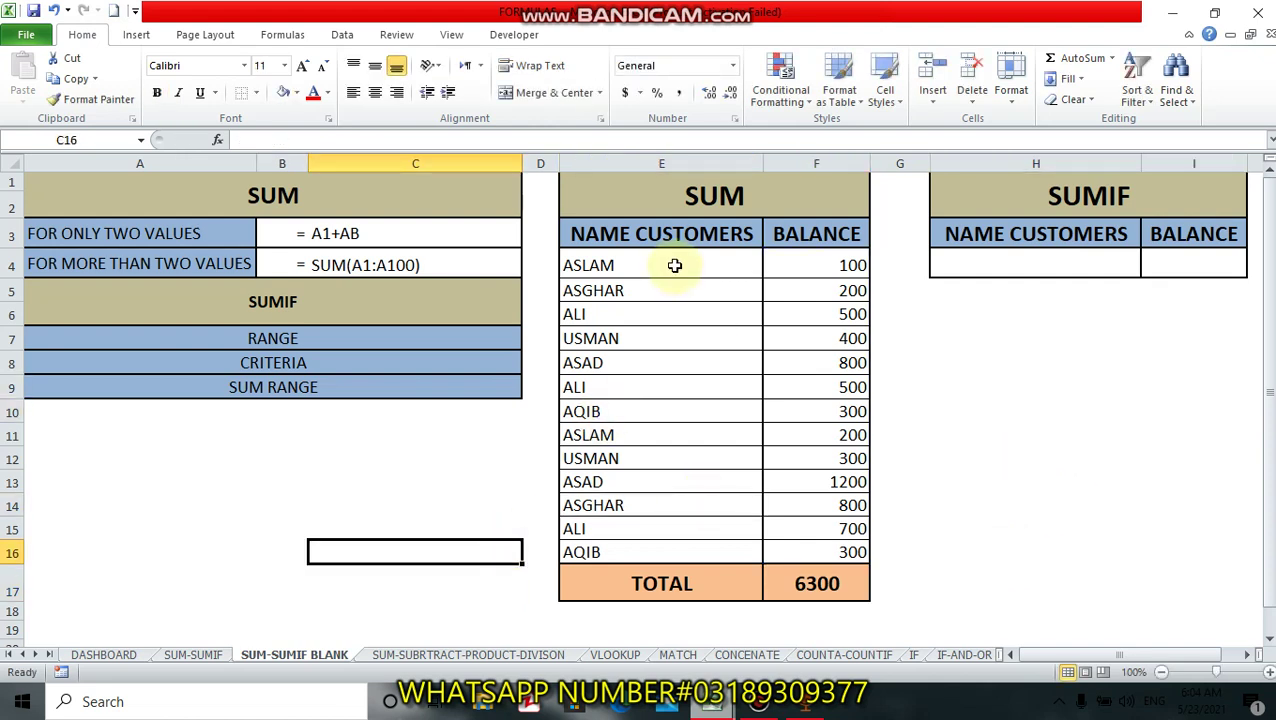
Examine the RANGE argument listed under SUMIF against the customer names in E4:E16
{"action": "left_click_drag", "start_coordinate": [674, 264], "coordinate": [658, 548]}
{"action": "left_click", "coordinate": [1055, 452]}
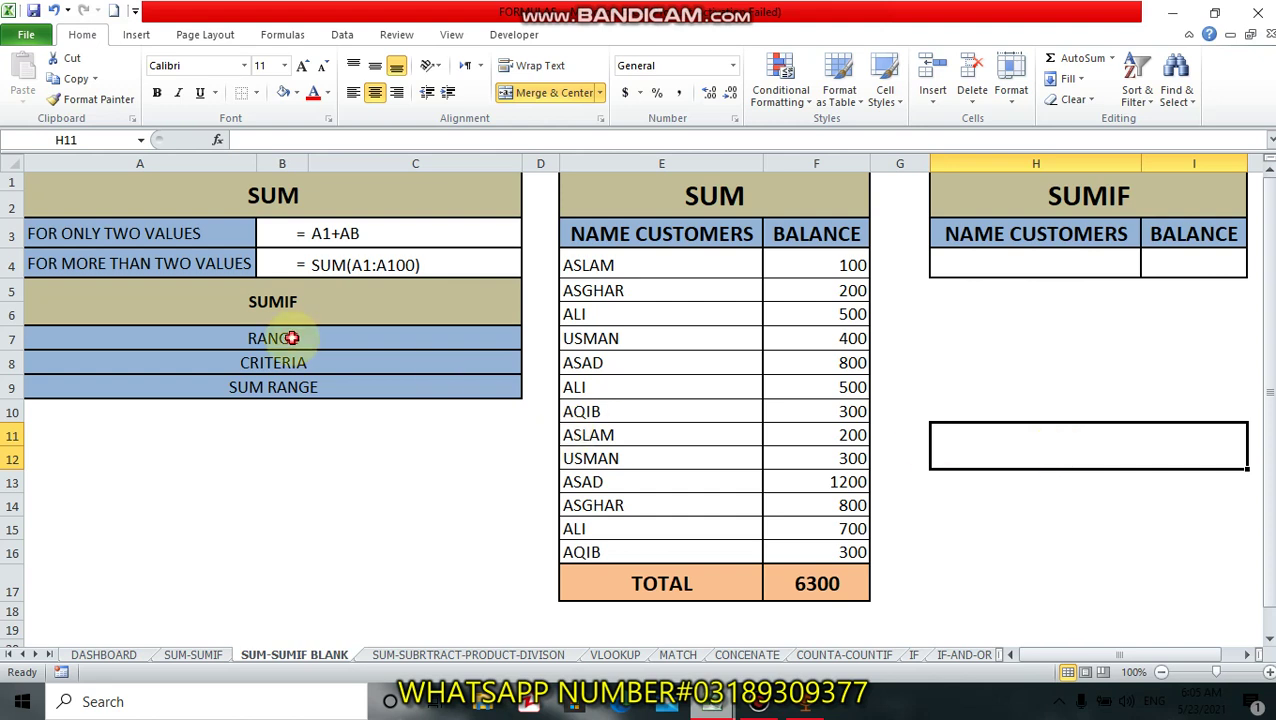
{"action": "left_click", "coordinate": [293, 338]}
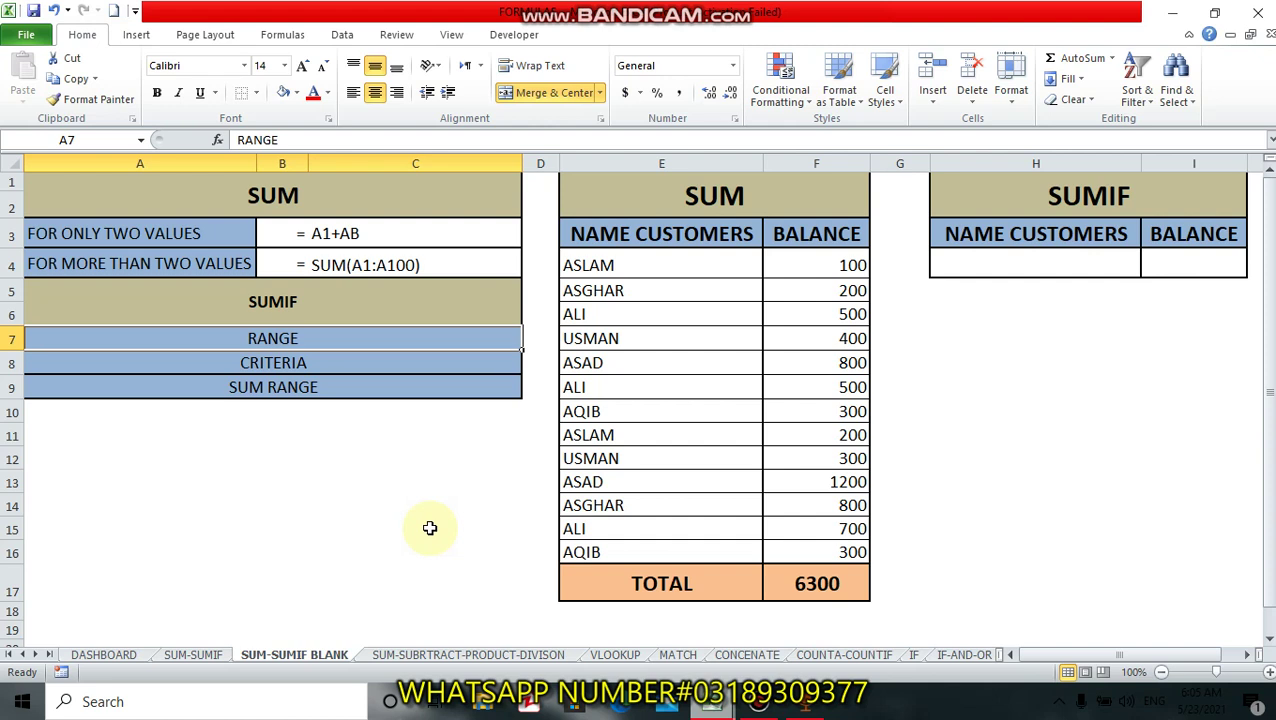
{"action": "left_click_drag", "start_coordinate": [664, 262], "coordinate": [664, 411]}
{"action": "left_click_drag", "start_coordinate": [661, 503], "coordinate": [658, 553]}
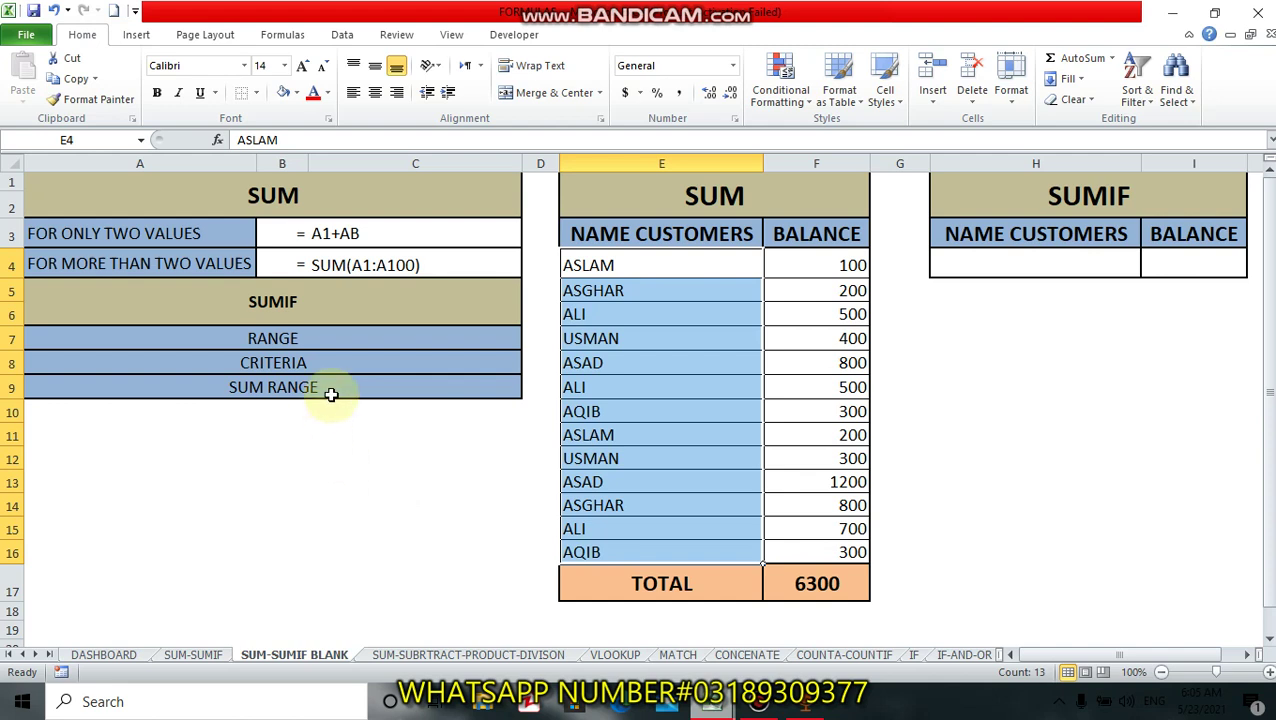
Review the CRITERIA and SUM RANGE arguments against the SUMIF table's entry cells, the customer names and the balances in F4:F16
{"action": "left_click", "coordinate": [313, 364]}
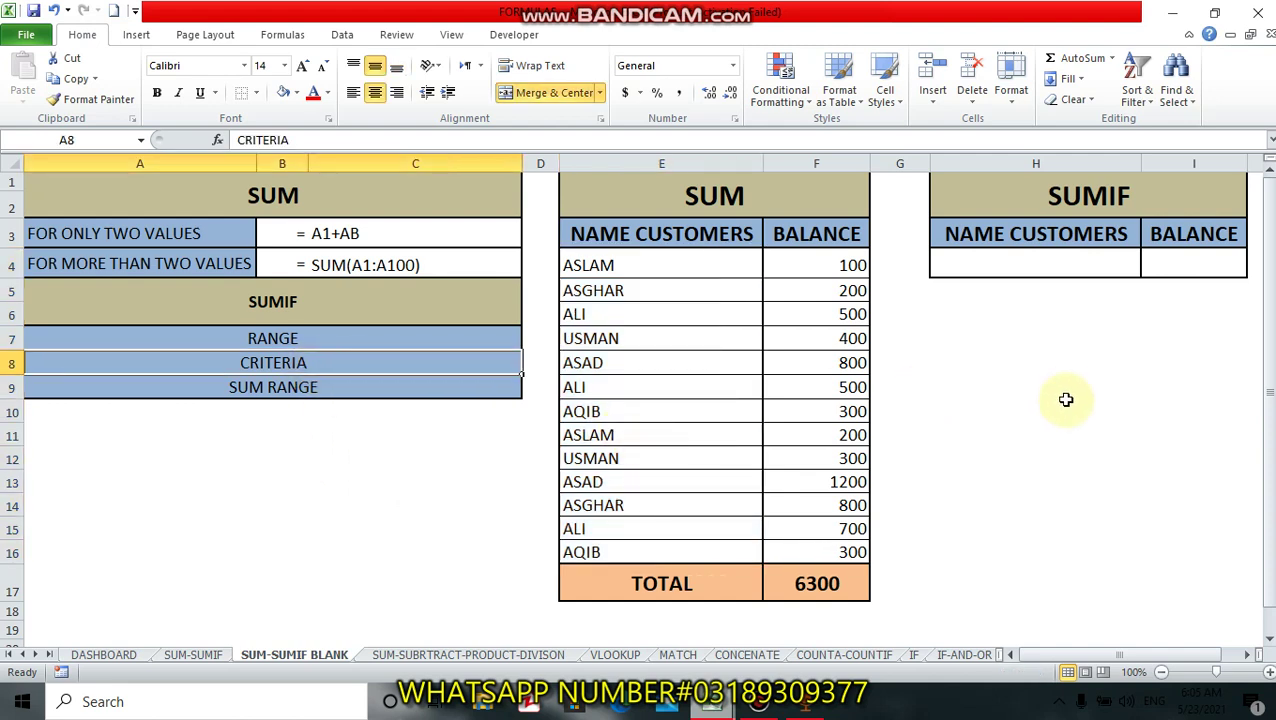
{"action": "left_click", "coordinate": [1174, 265]}
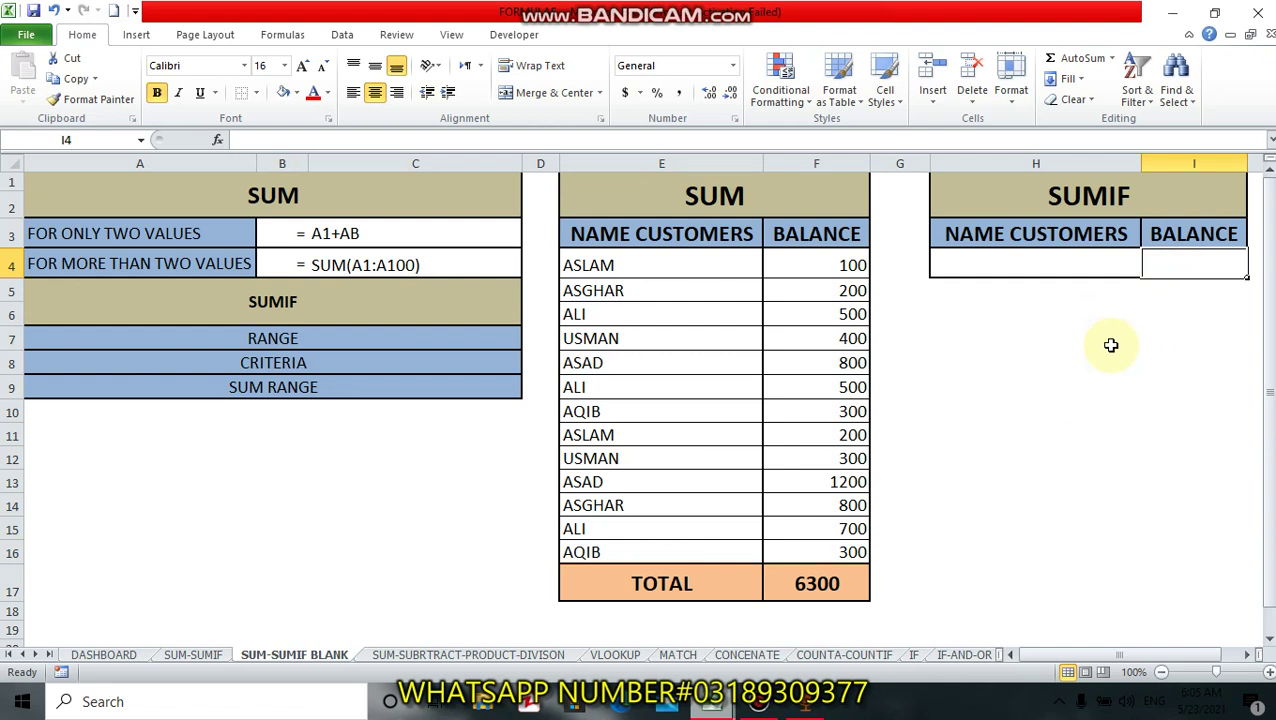
{"action": "left_click", "coordinate": [1023, 261]}
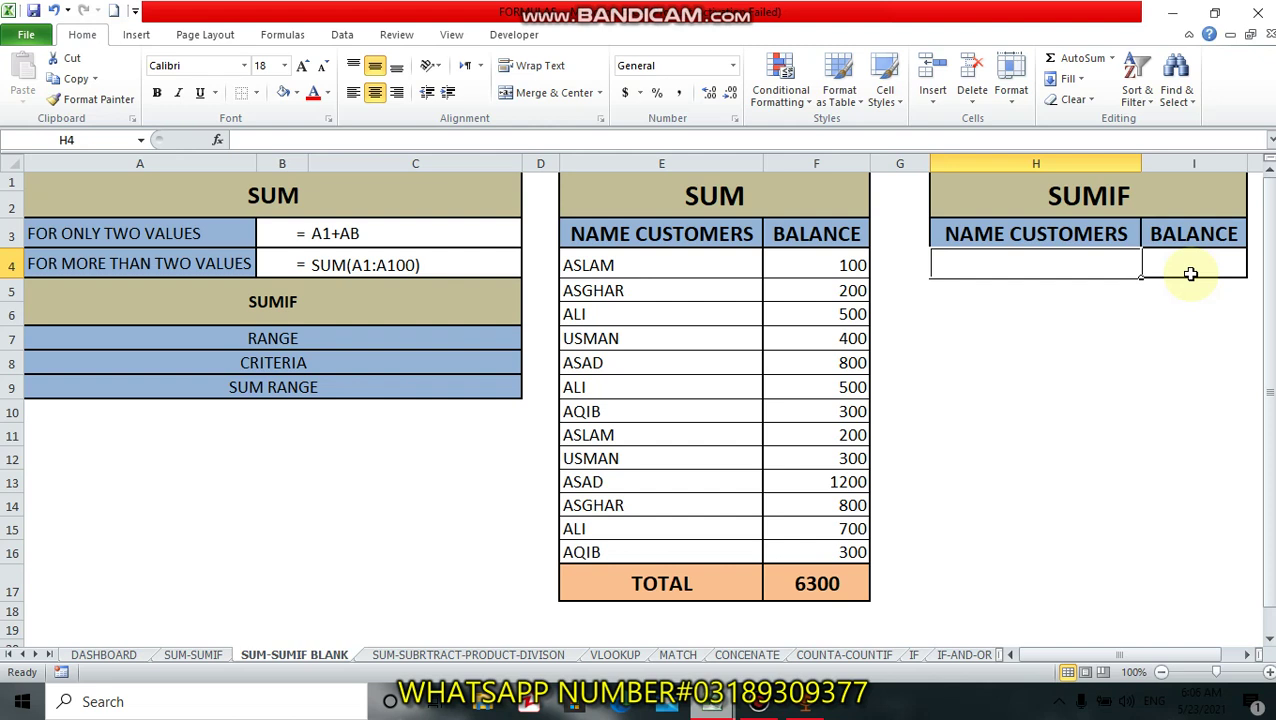
{"action": "left_click", "coordinate": [336, 384]}
{"action": "left_click_drag", "start_coordinate": [649, 265], "coordinate": [656, 550]}
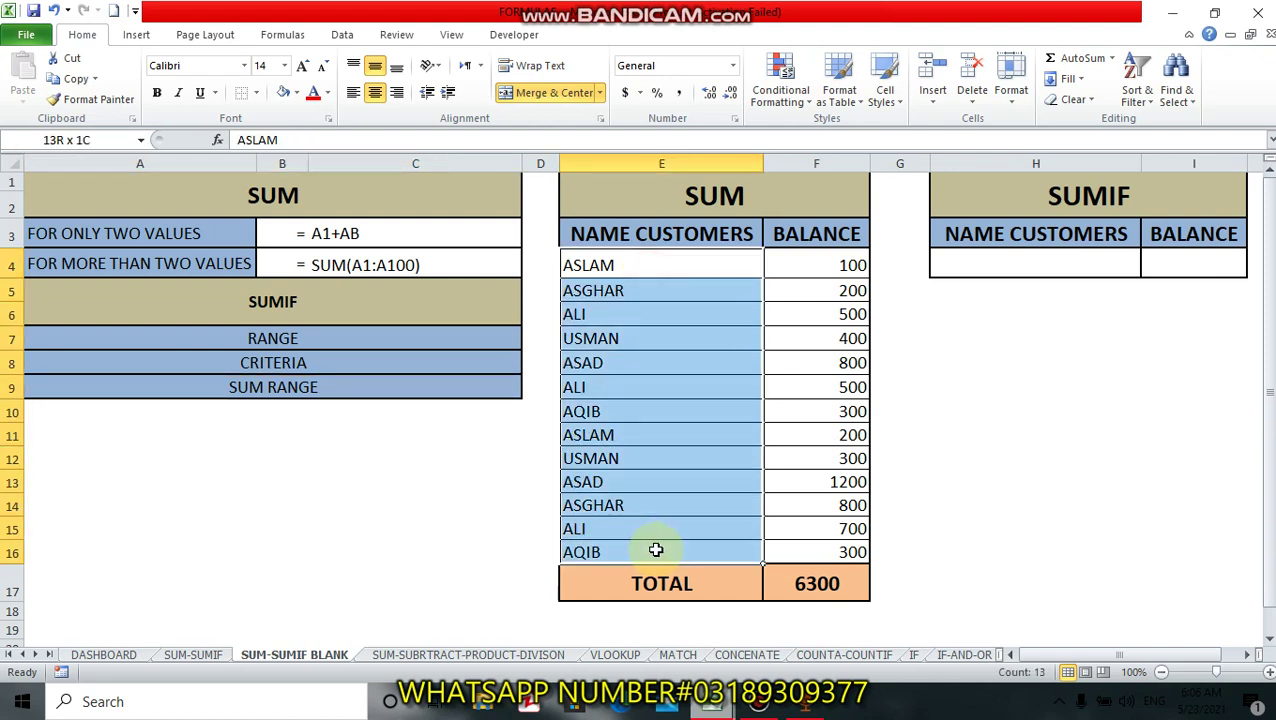
{"action": "left_click", "coordinate": [974, 398]}
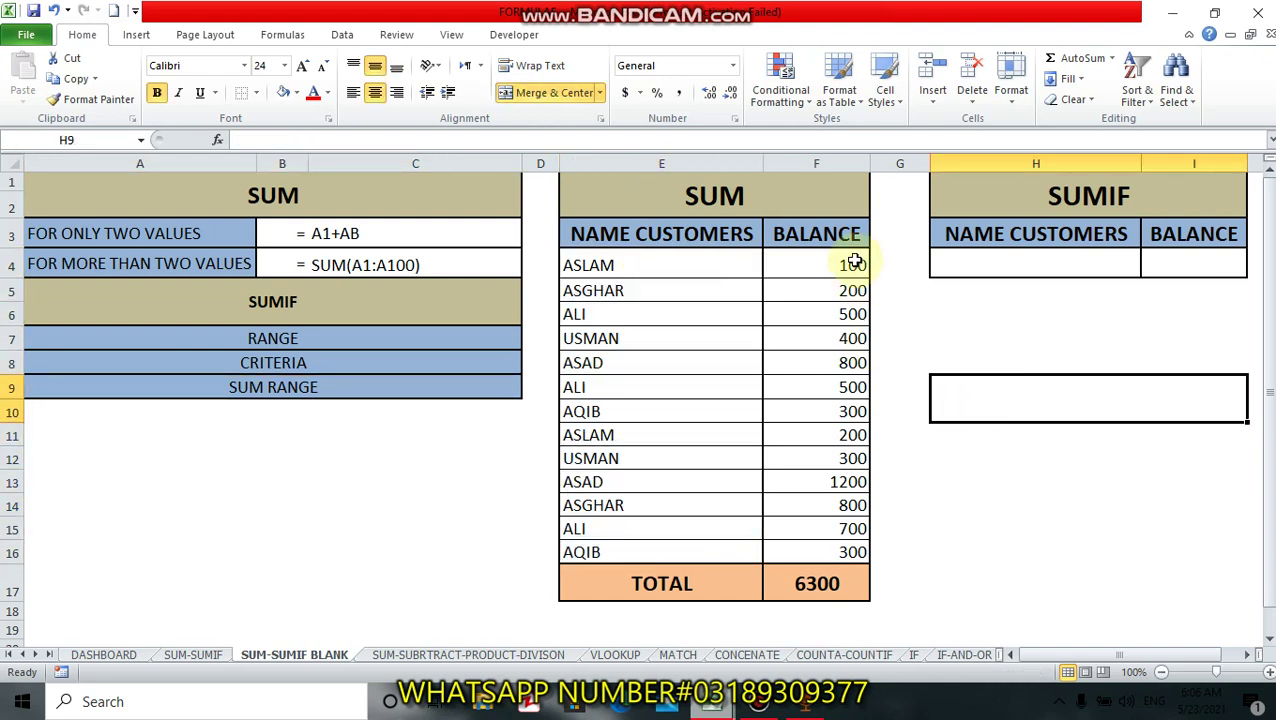
{"action": "left_click_drag", "start_coordinate": [855, 262], "coordinate": [850, 543]}
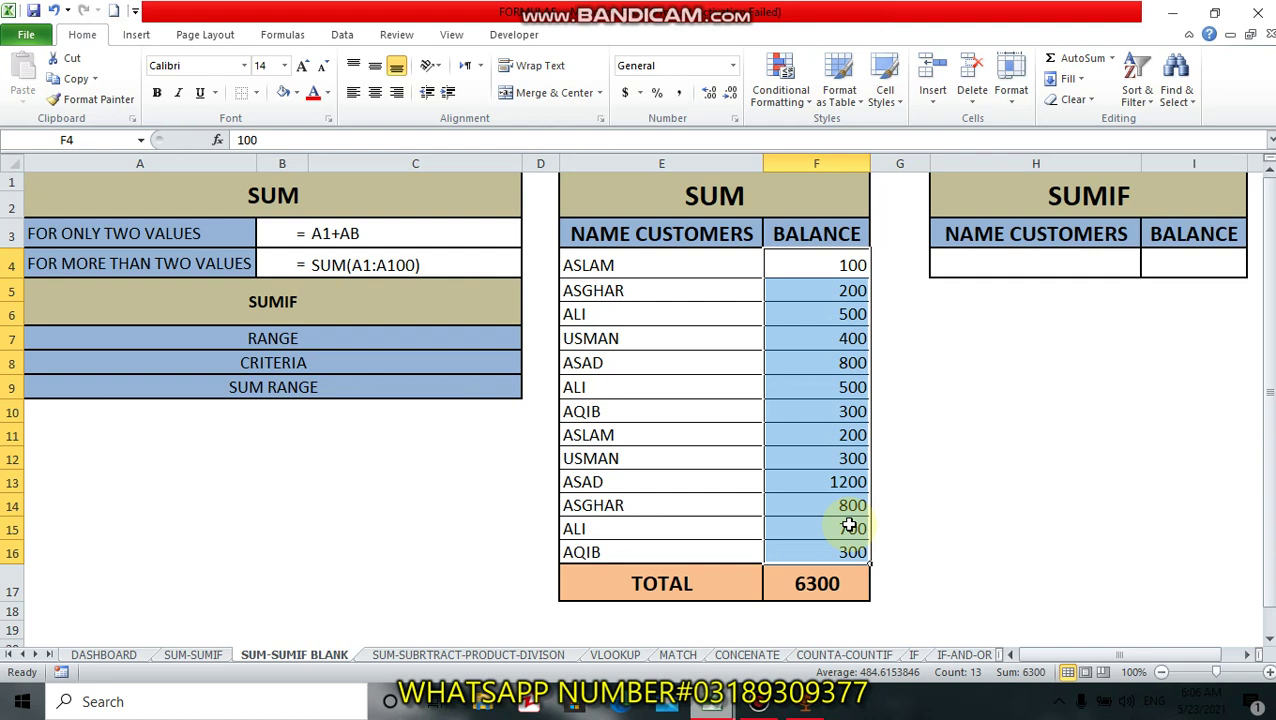
{"action": "left_click", "coordinate": [1139, 380]}
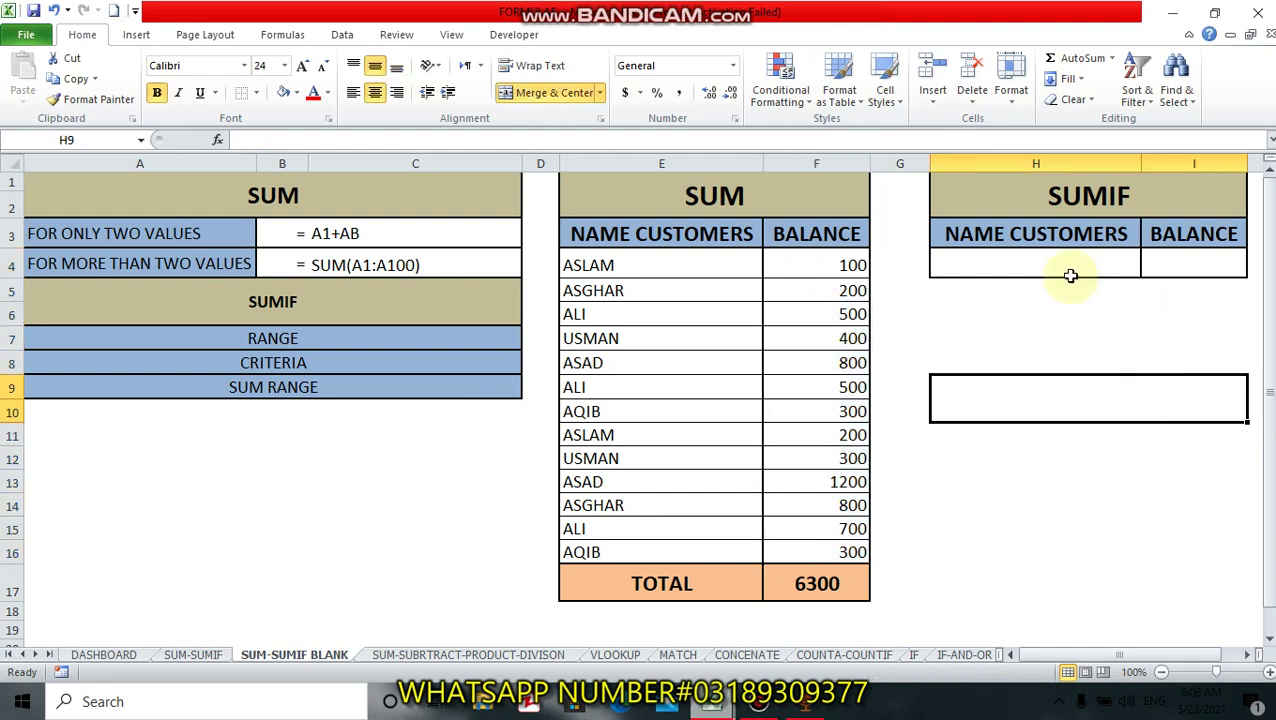
Add a List data validation to cell H4 with the customer names =$E$4:$E$16 as its source
{"action": "left_click", "coordinate": [1070, 276]}
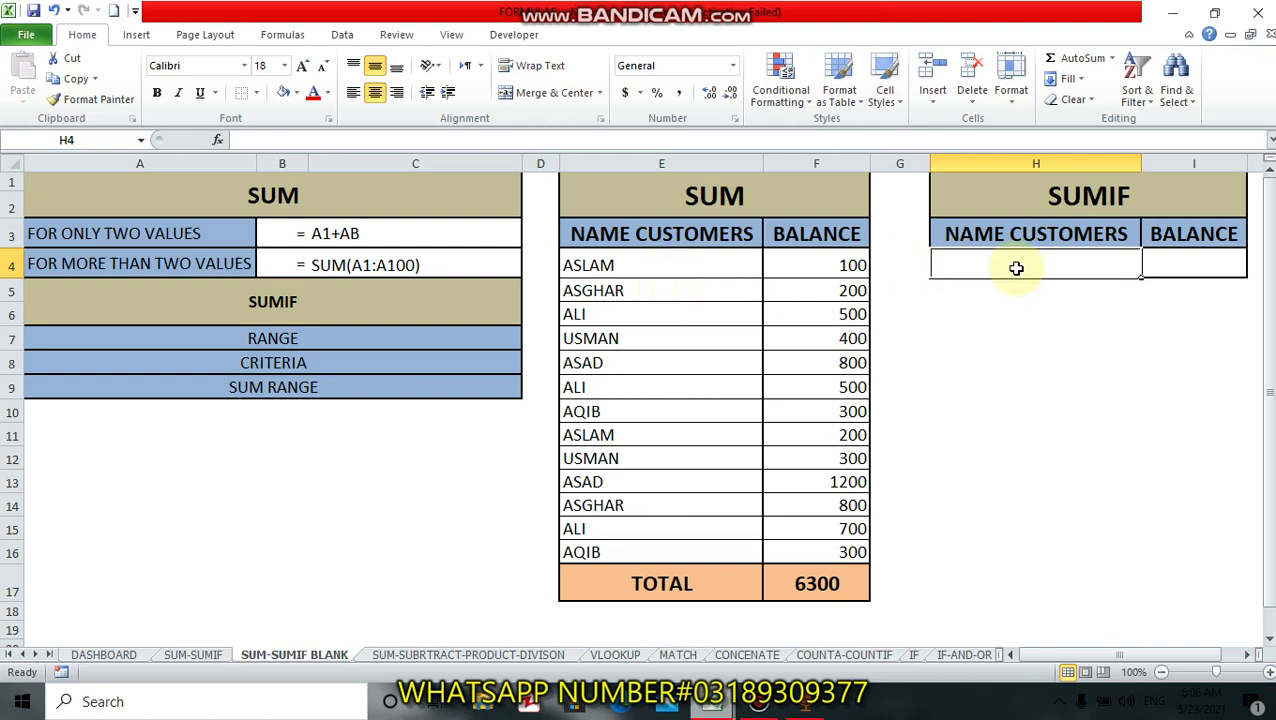
{"action": "left_click", "coordinate": [340, 40]}
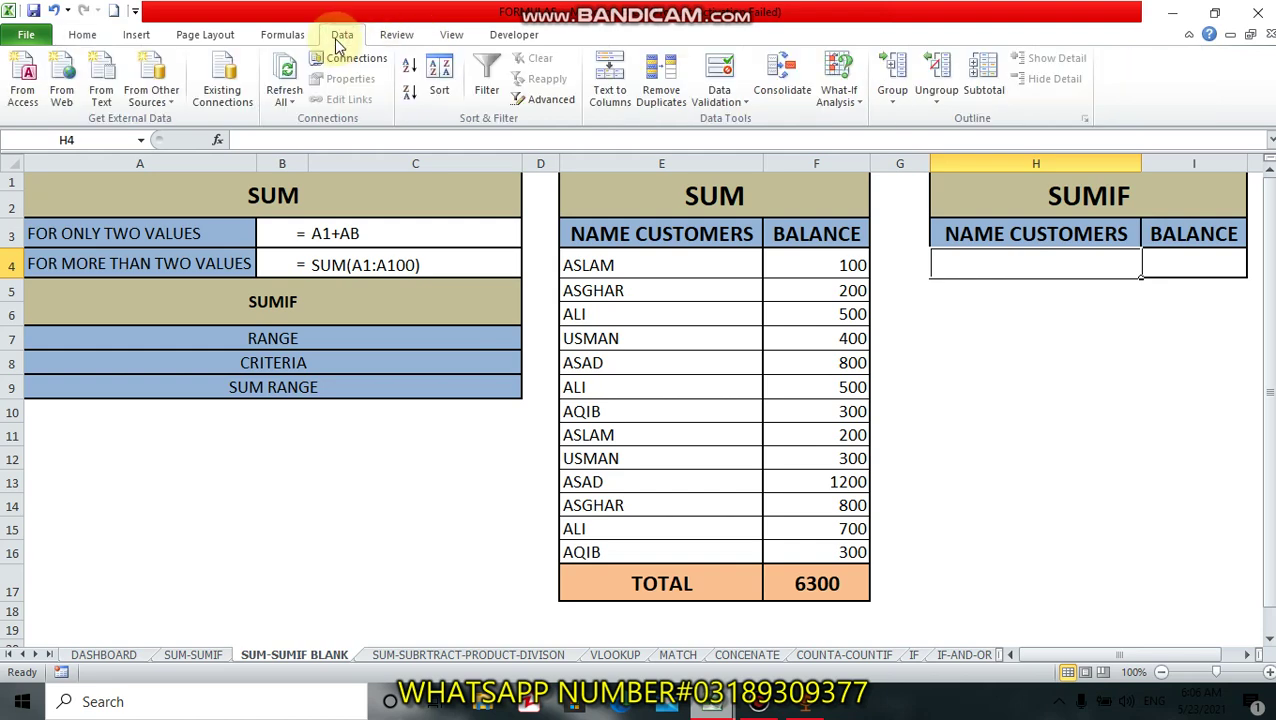
{"action": "left_click", "coordinate": [718, 100]}
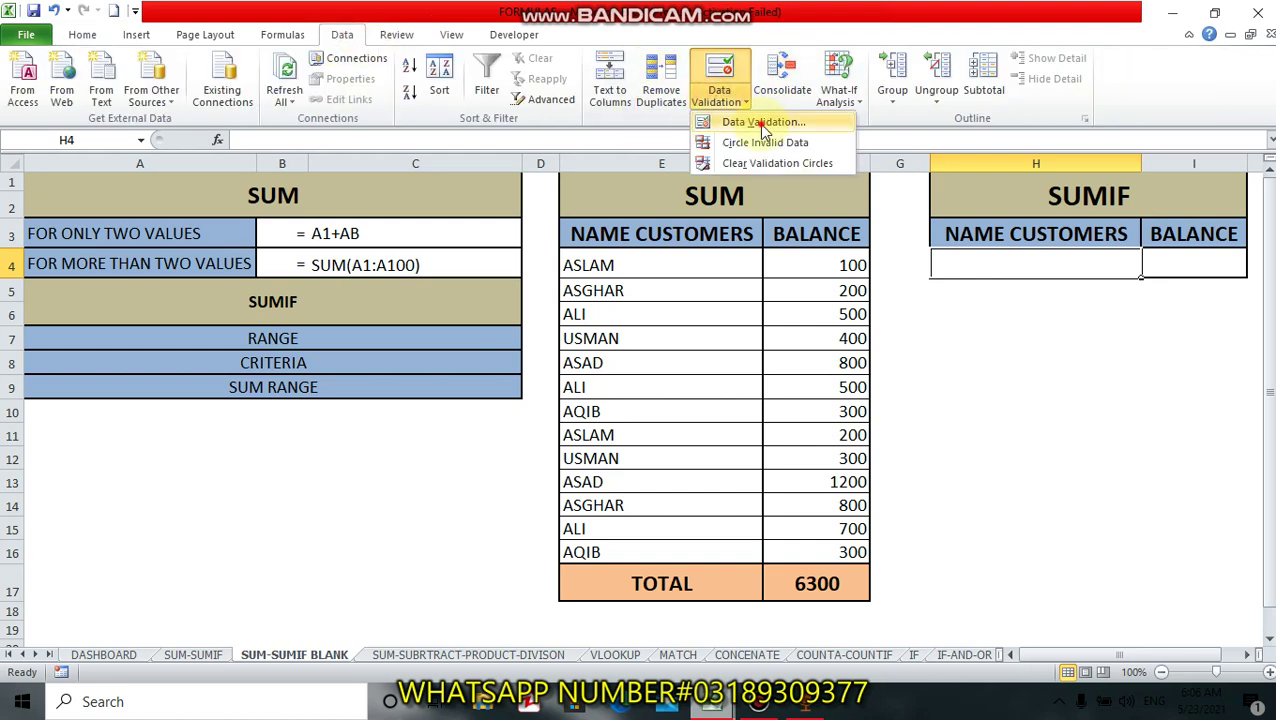
{"action": "left_click", "coordinate": [752, 123]}
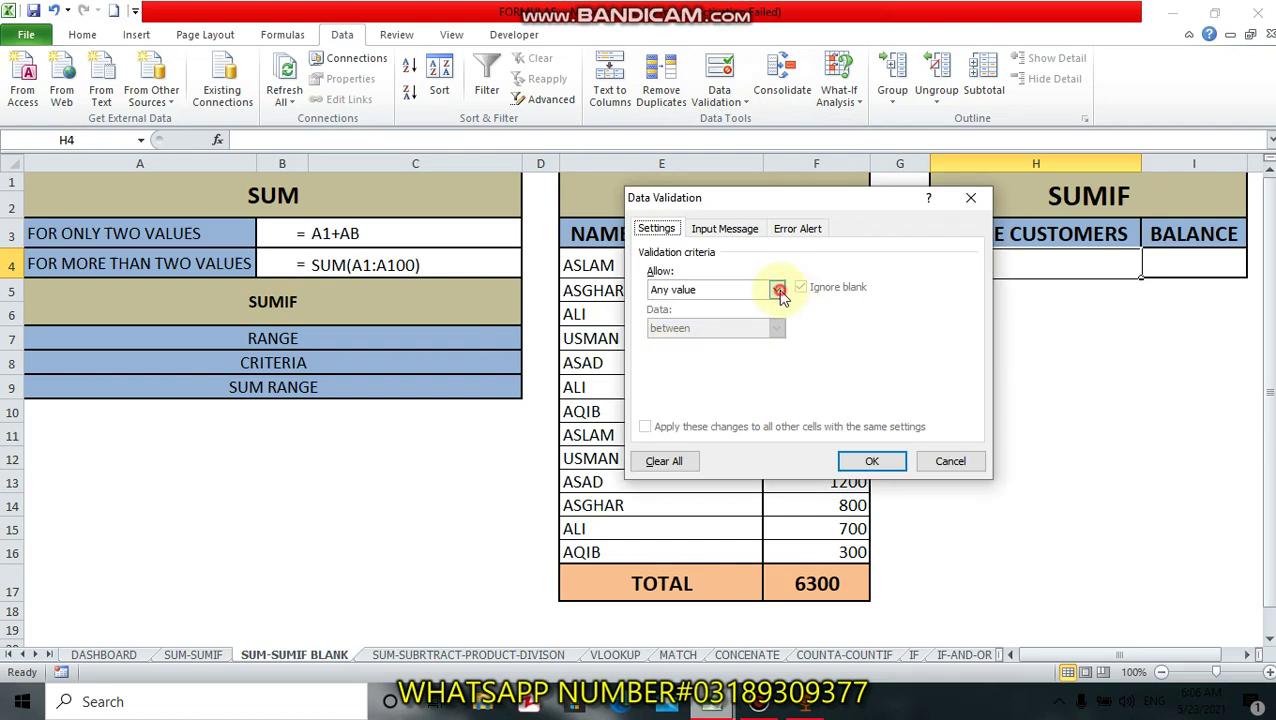
{"action": "left_click", "coordinate": [778, 289]}
{"action": "left_click", "coordinate": [745, 344]}
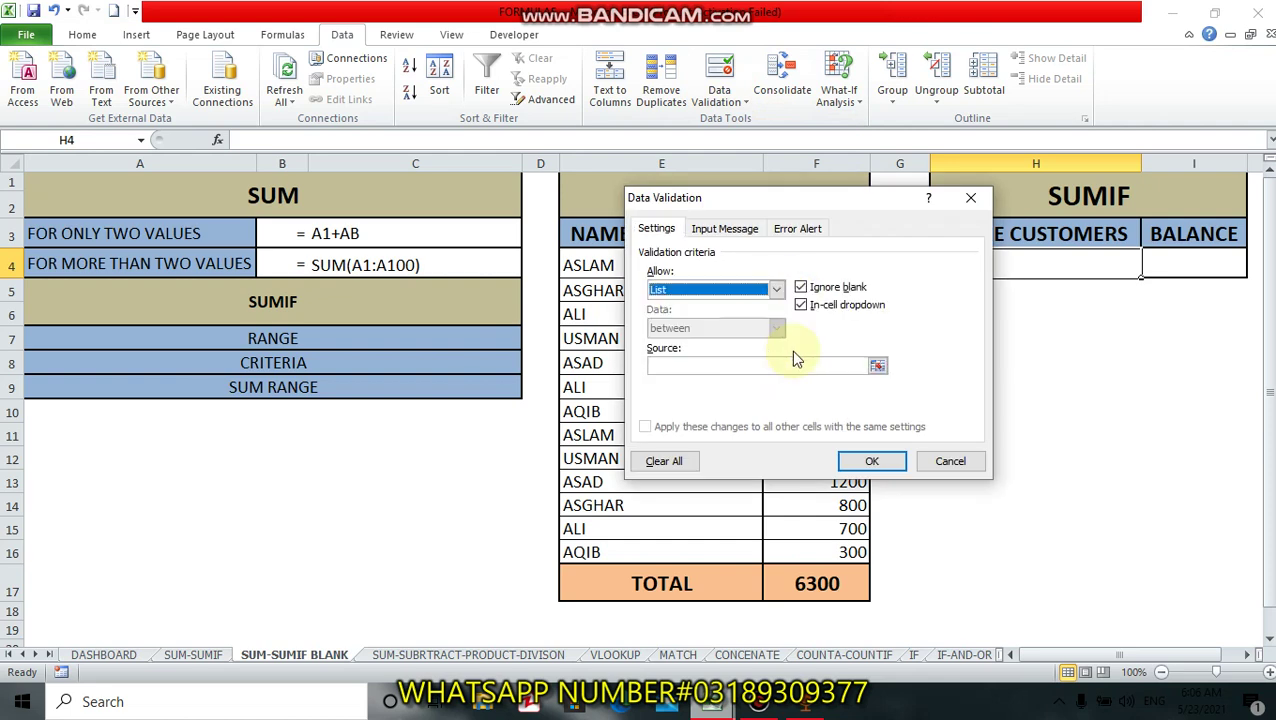
{"action": "left_click", "coordinate": [796, 364]}
{"action": "left_click_drag", "start_coordinate": [786, 209], "coordinate": [1019, 202]}
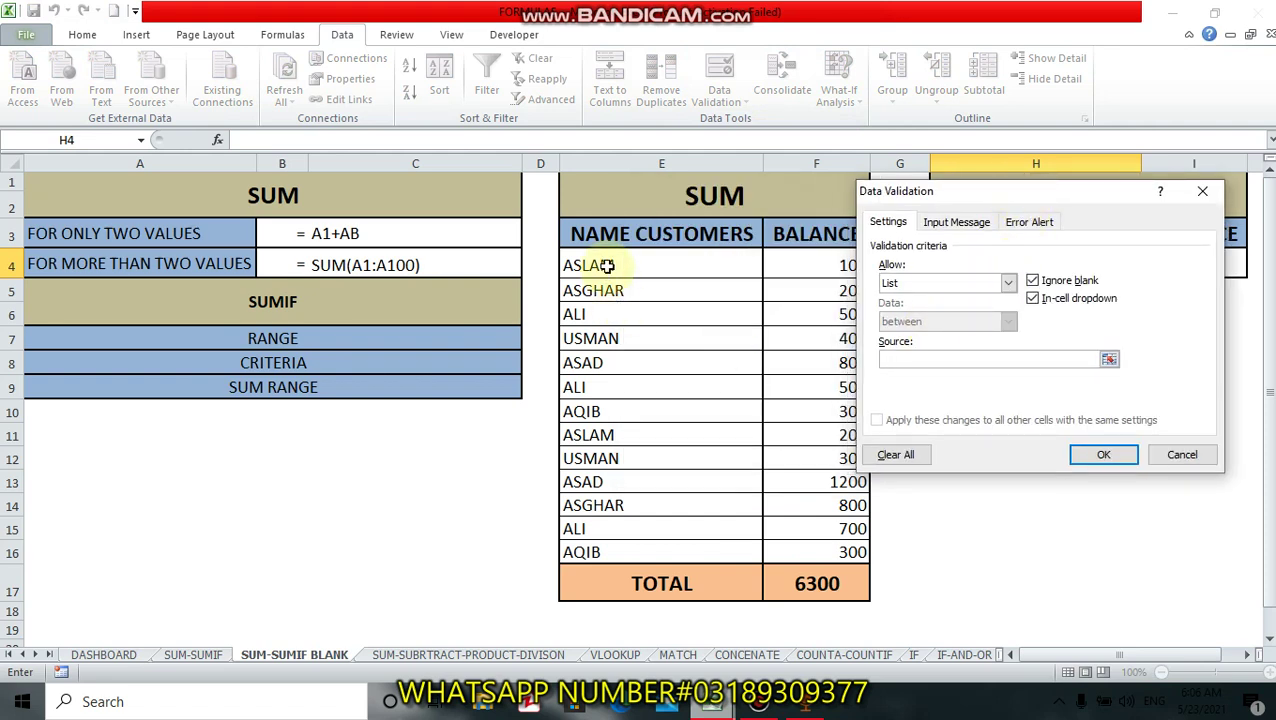
{"action": "left_click_drag", "start_coordinate": [606, 266], "coordinate": [609, 552]}
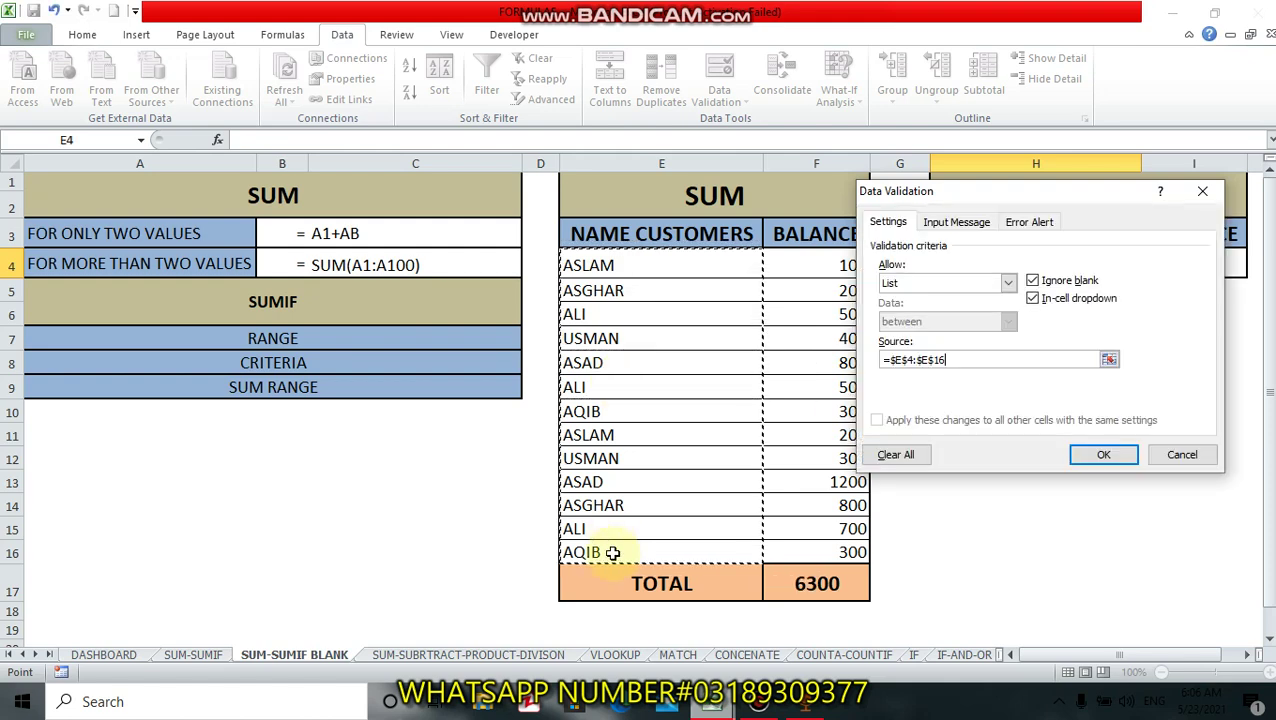
{"action": "left_click", "coordinate": [1112, 457]}
{"action": "left_click", "coordinate": [1108, 385]}
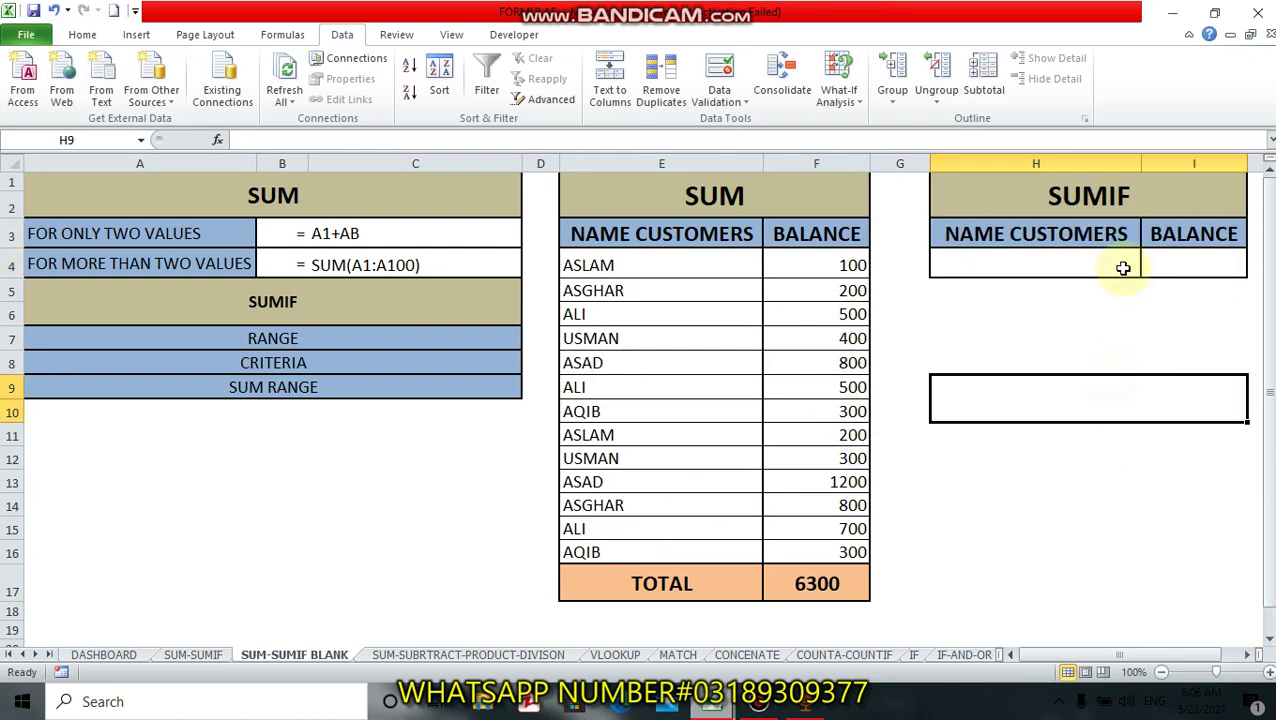
Browse the customer names offered in the drop-down list of cell H4 without choosing one
{"action": "left_click", "coordinate": [1138, 270]}
{"action": "left_click", "coordinate": [1150, 268]}
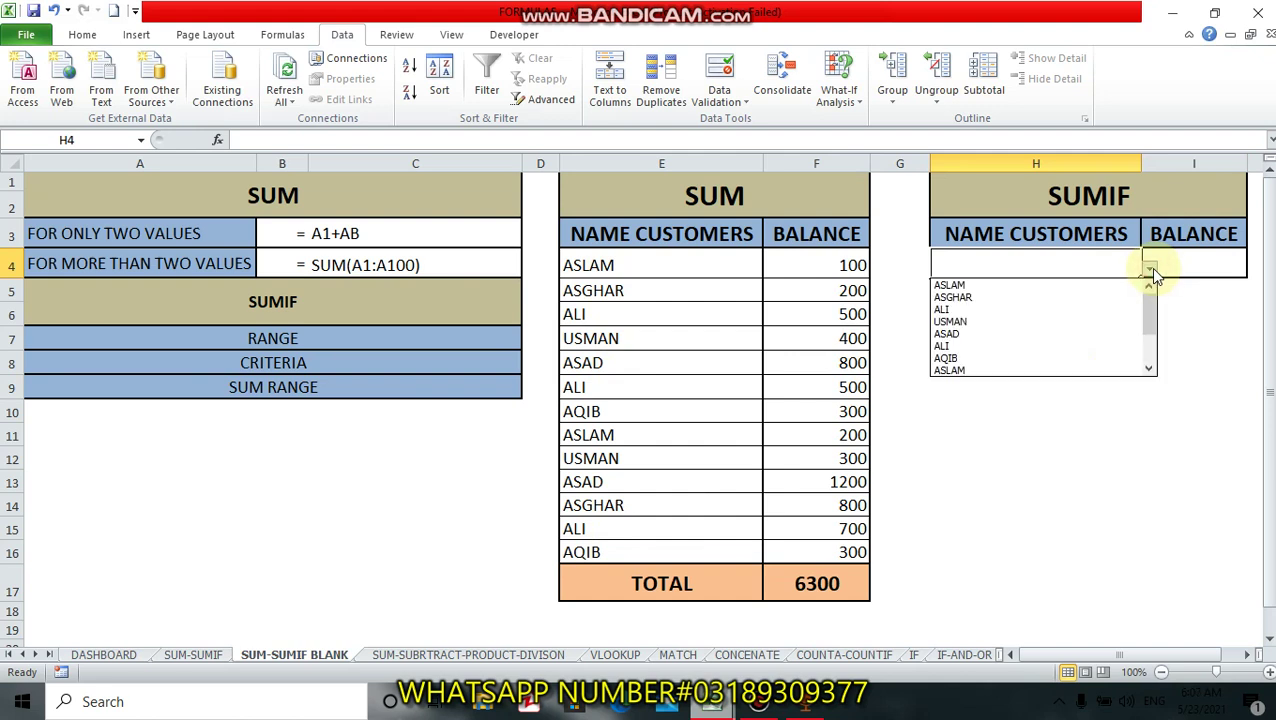
{"action": "left_click_drag", "start_coordinate": [1154, 318], "coordinate": [1150, 287]}
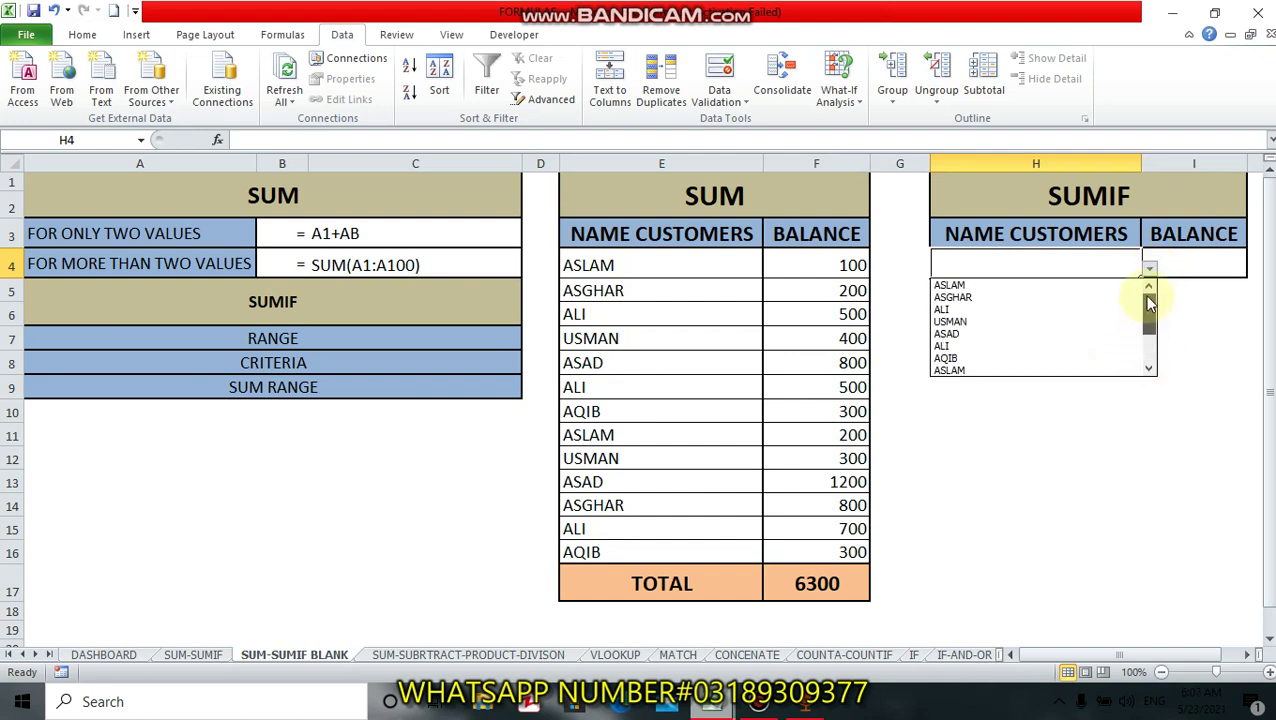
{"action": "left_click", "coordinate": [1098, 400]}
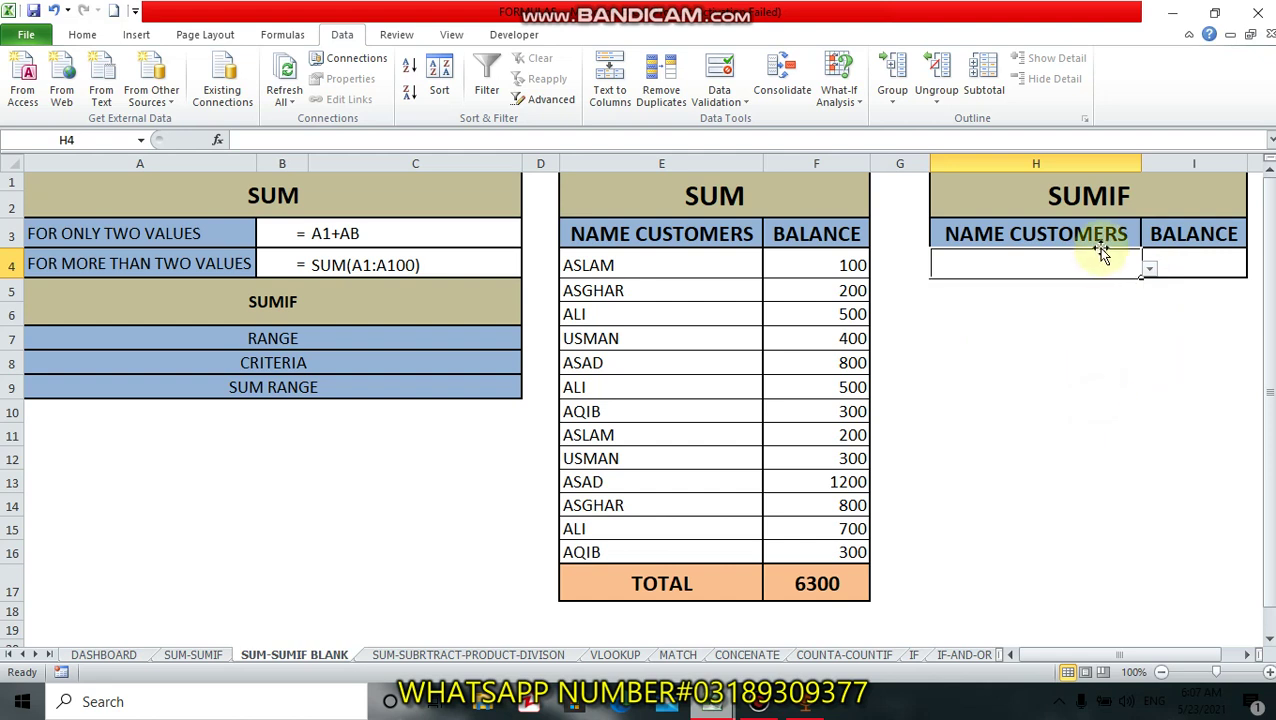
{"action": "left_click", "coordinate": [1151, 270]}
{"action": "left_click_drag", "start_coordinate": [1146, 308], "coordinate": [1148, 378]}
{"action": "left_click", "coordinate": [1128, 398]}
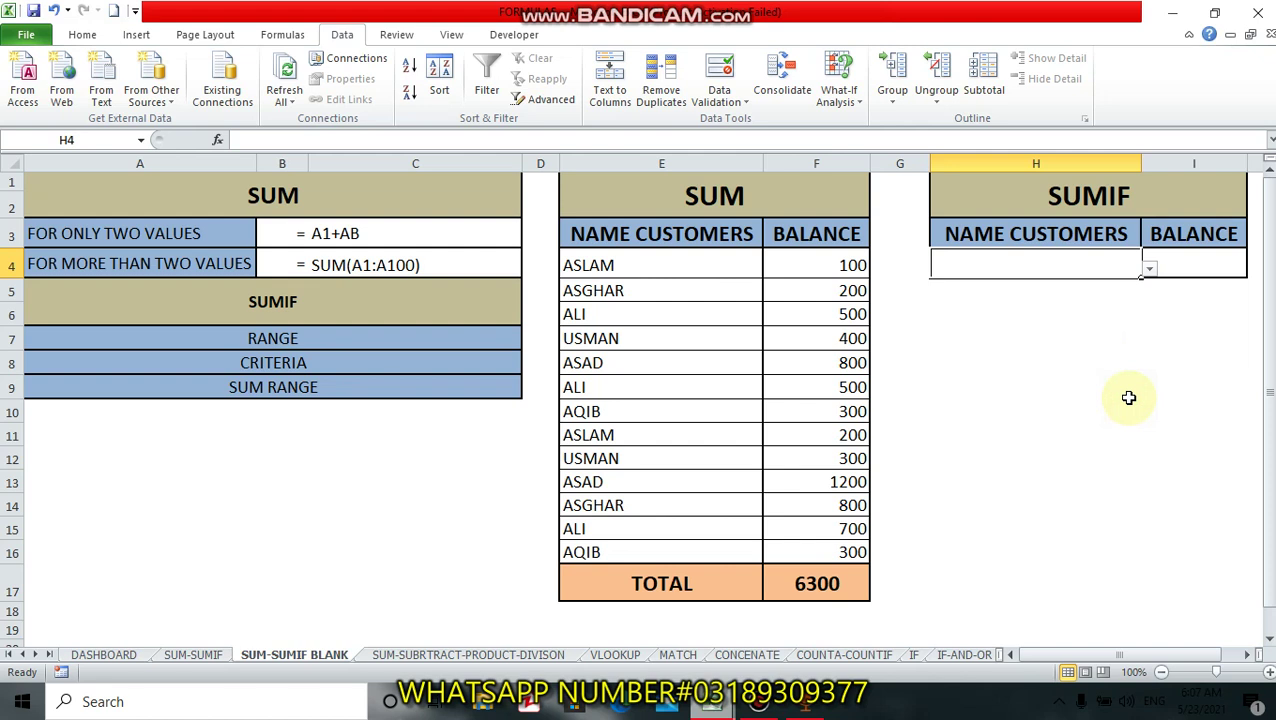
Enter the formula =SUMIF(E4:E16,H4,F4:F16) in the SUMIF table's balance cell I4
{"action": "left_click", "coordinate": [1210, 266]}
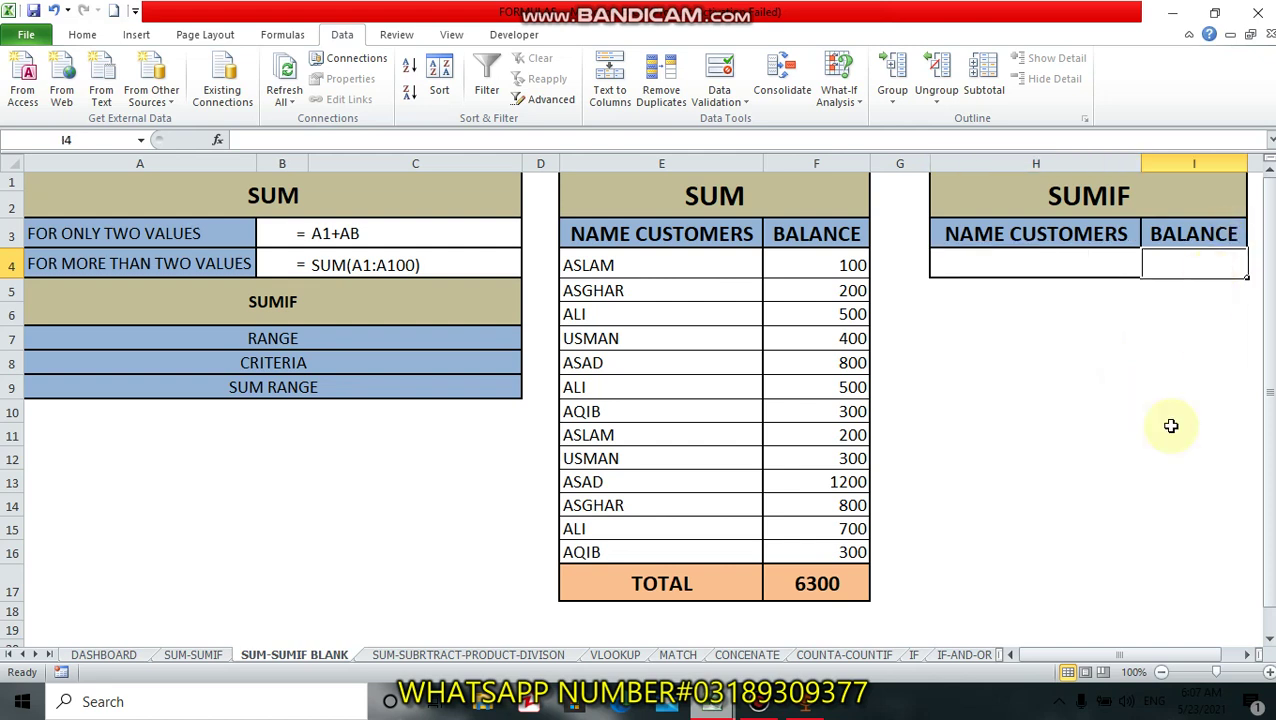
{"action": "type", "text": "="}
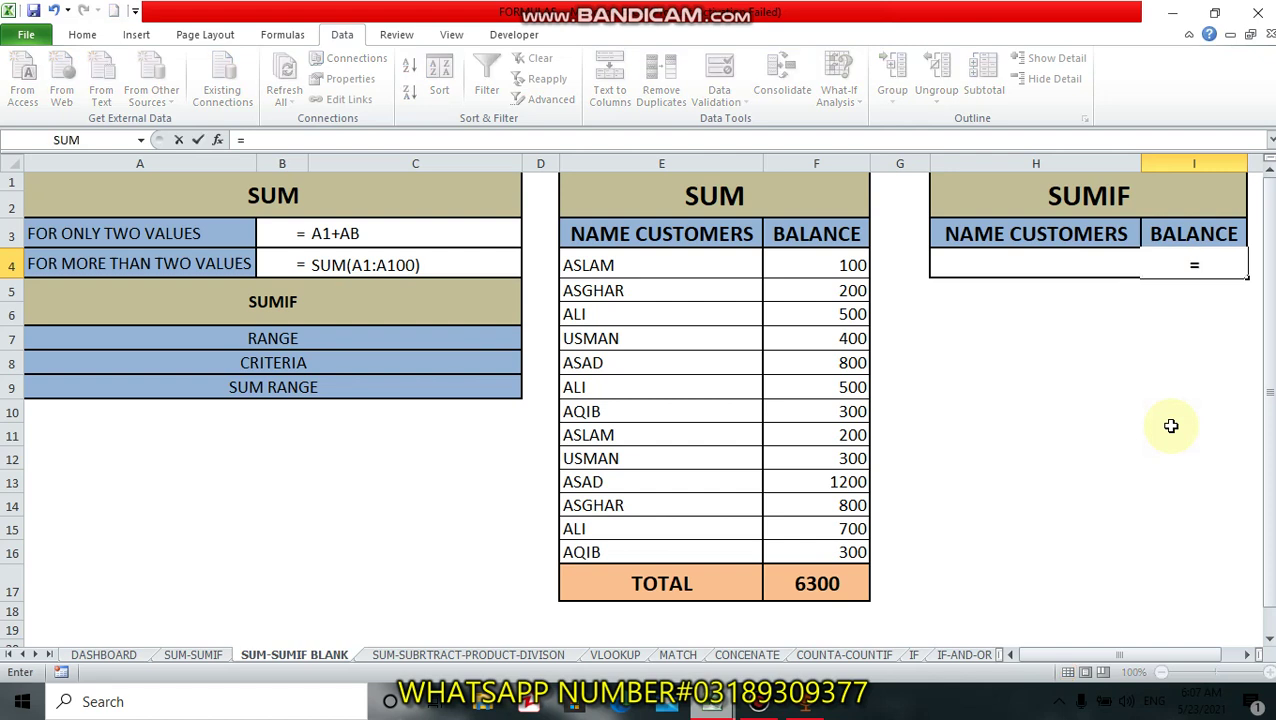
{"action": "type", "text": "SUM"}
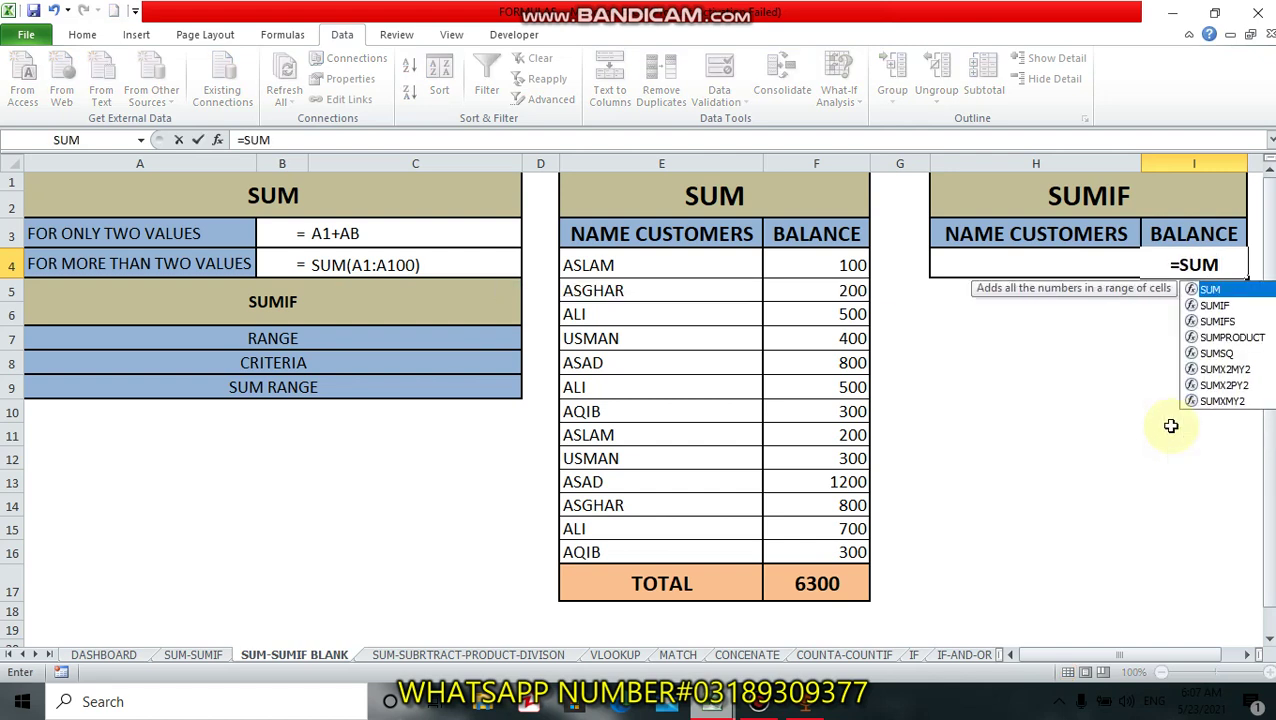
{"action": "type", "text": "IF"}
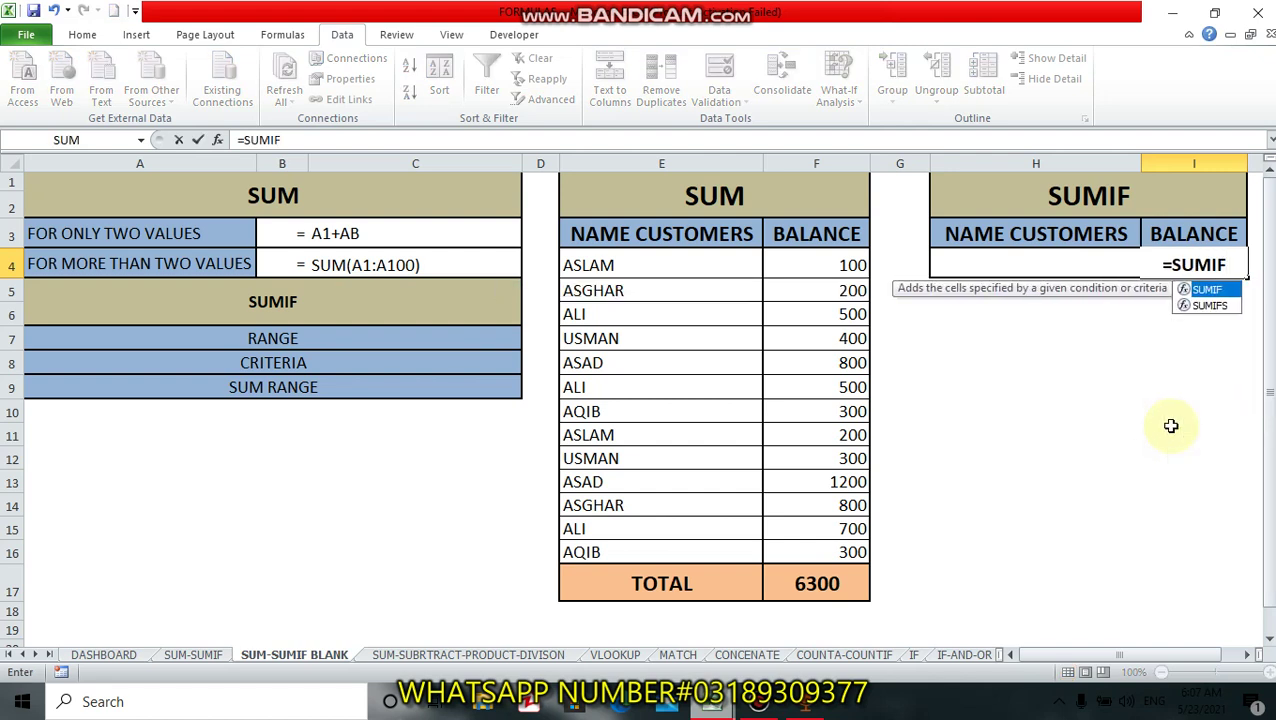
{"action": "type", "text": "("}
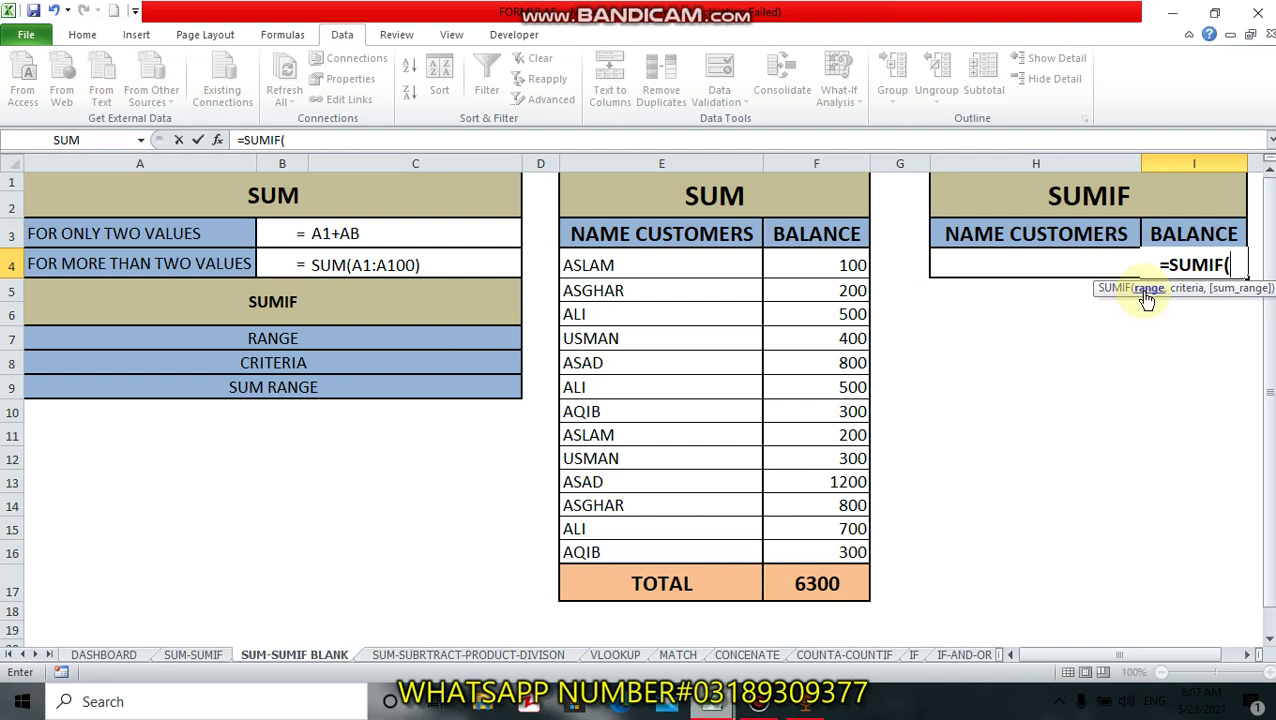
{"action": "left_click_drag", "start_coordinate": [683, 270], "coordinate": [675, 547]}
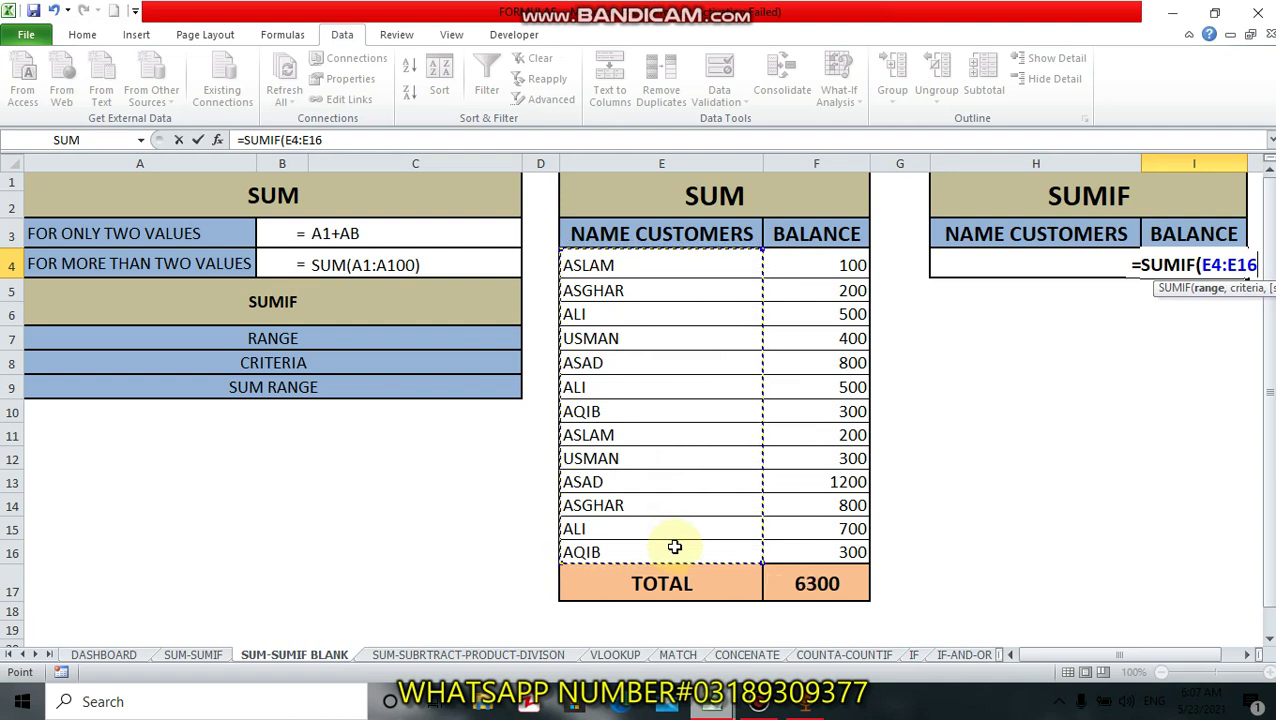
{"action": "type", "text": ","}
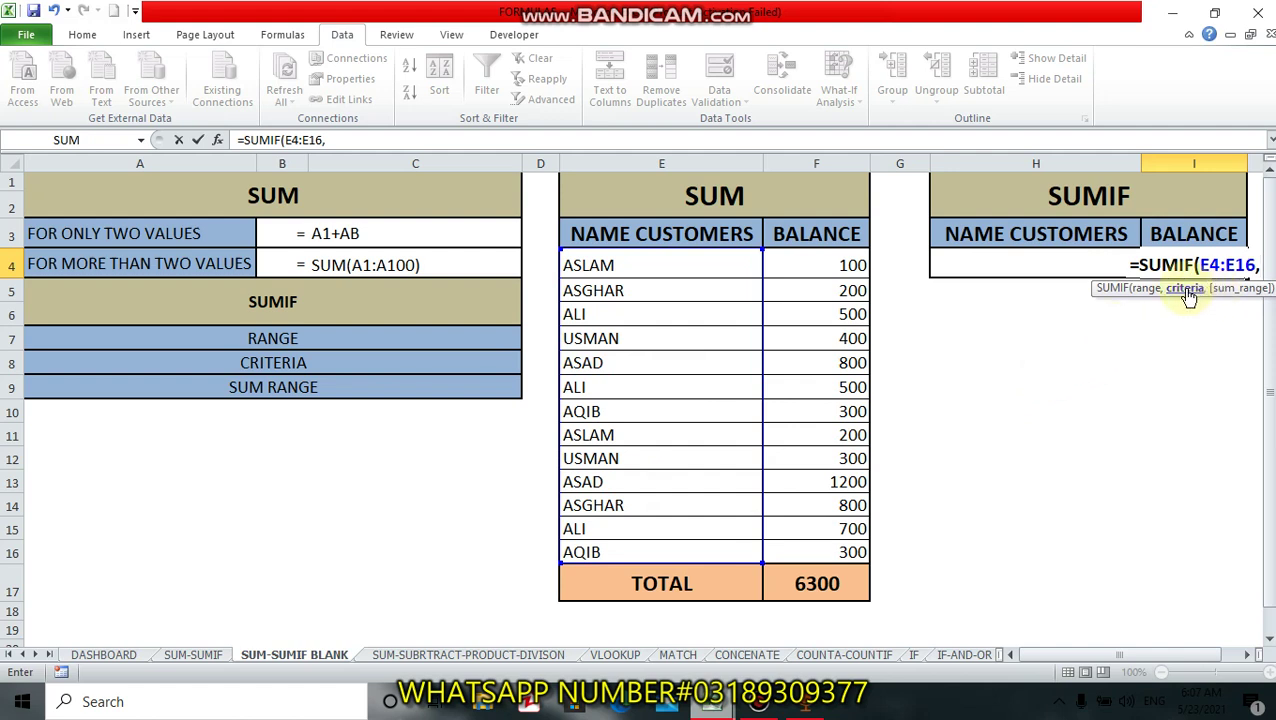
{"action": "left_click", "coordinate": [993, 264]}
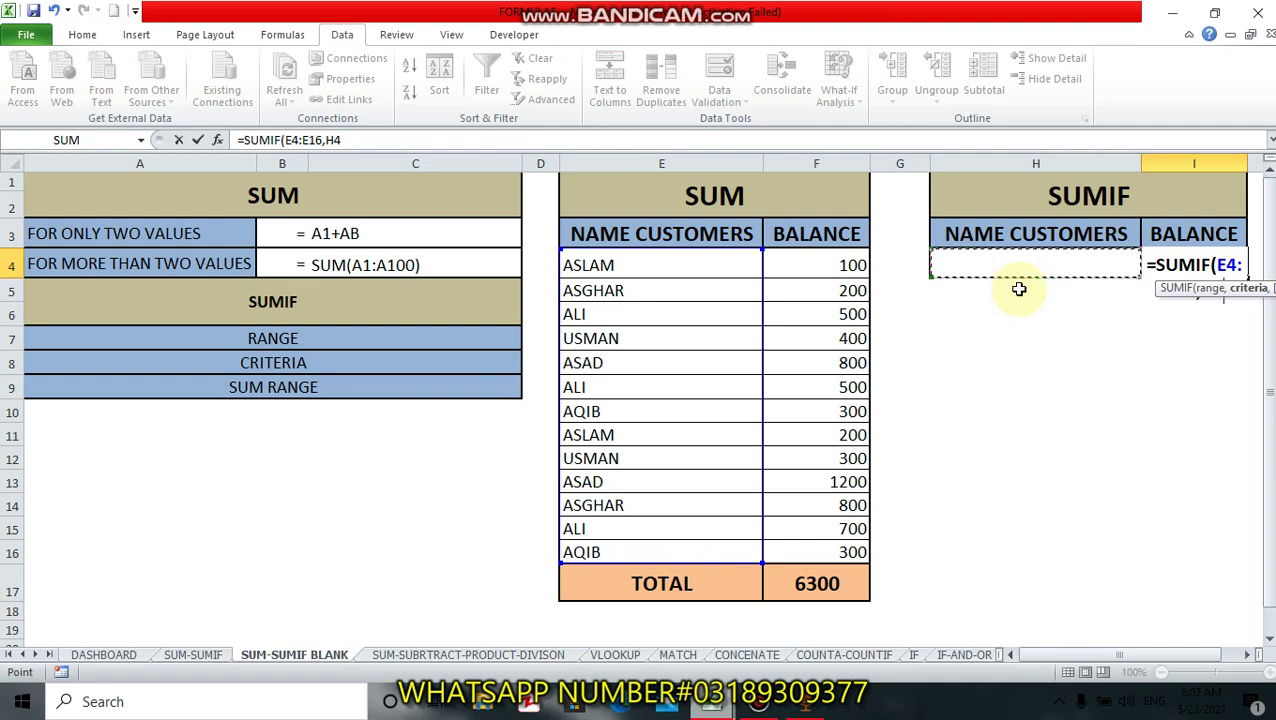
{"action": "type", "text": ","}
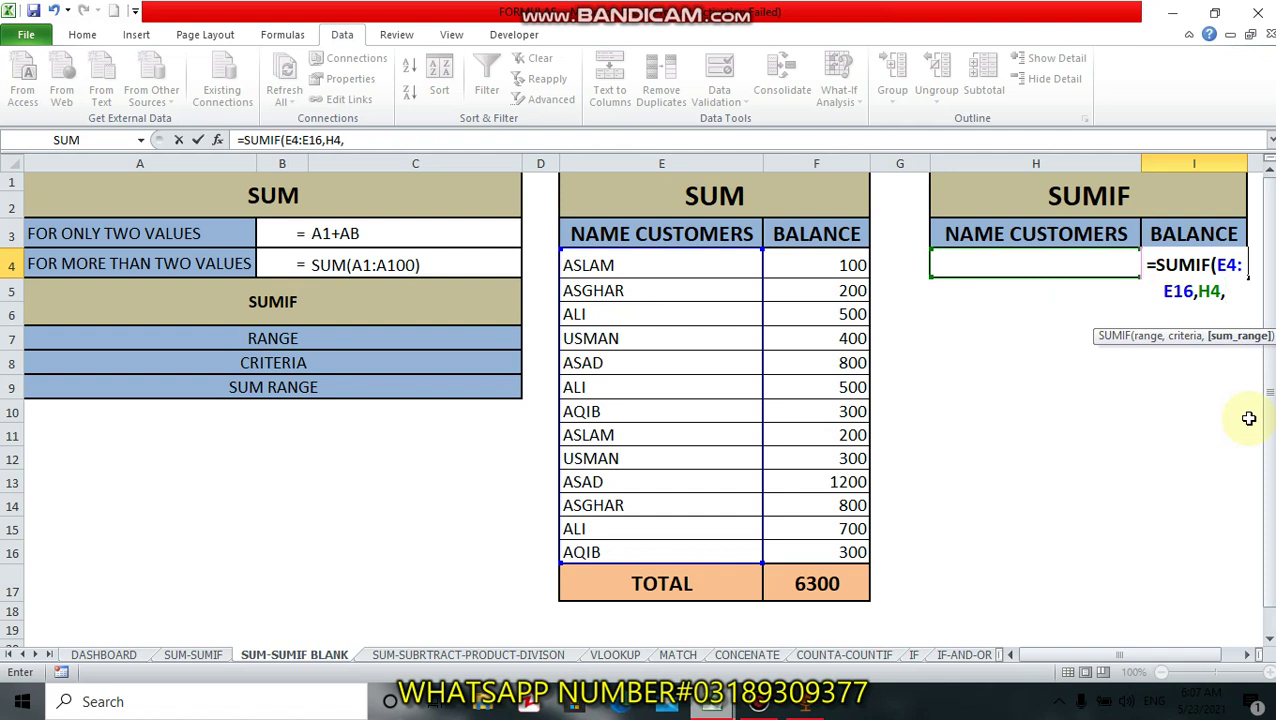
{"action": "left_click_drag", "start_coordinate": [855, 264], "coordinate": [846, 551]}
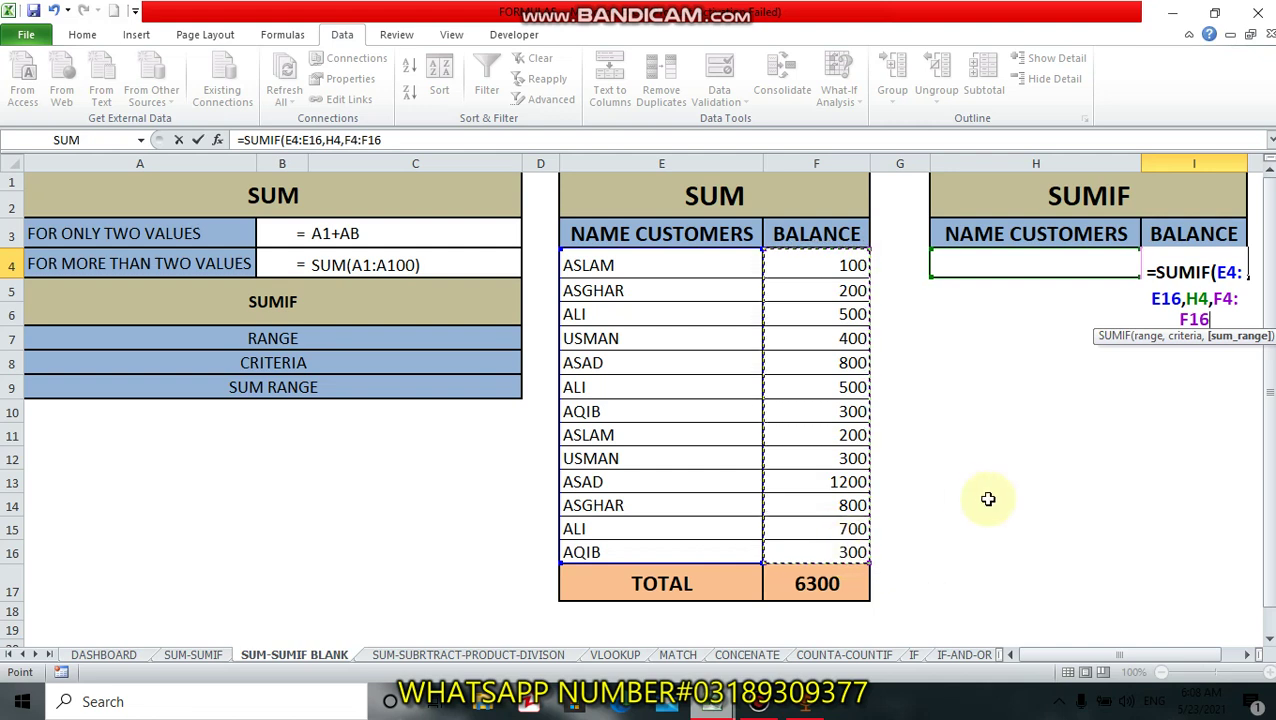
{"action": "type", "text": ")"}
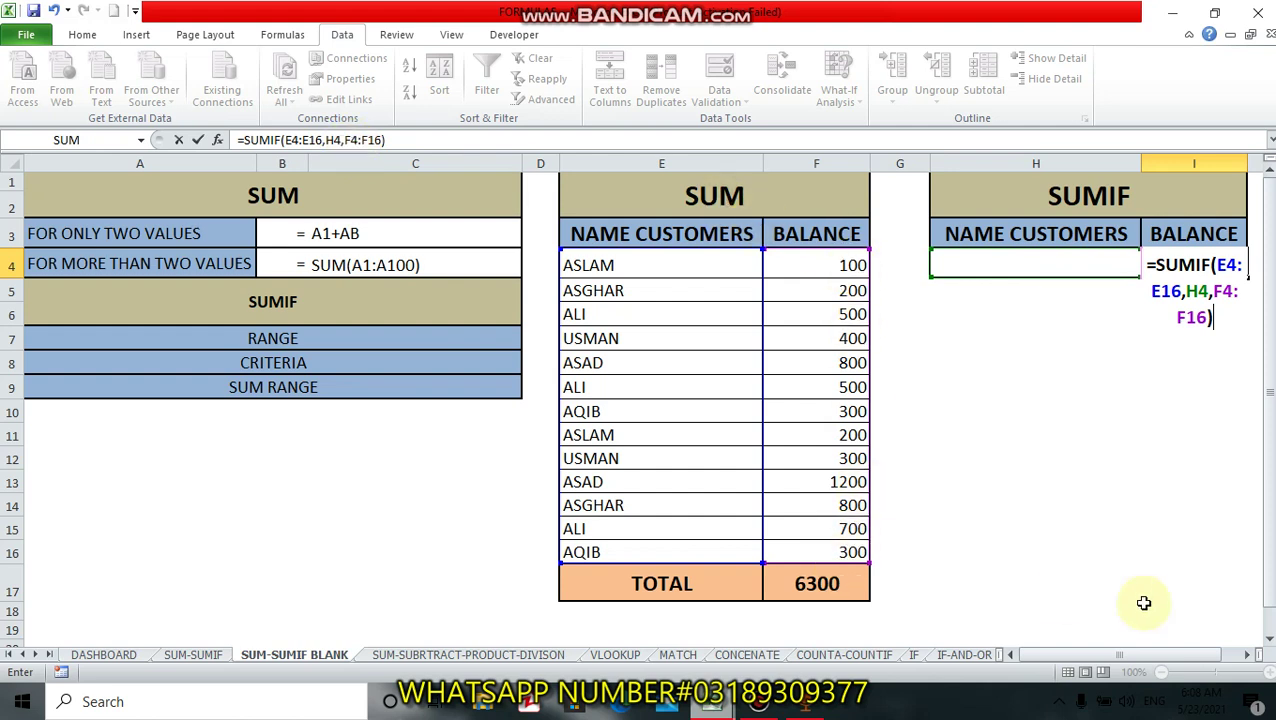
{"action": "key", "text": "Return"}
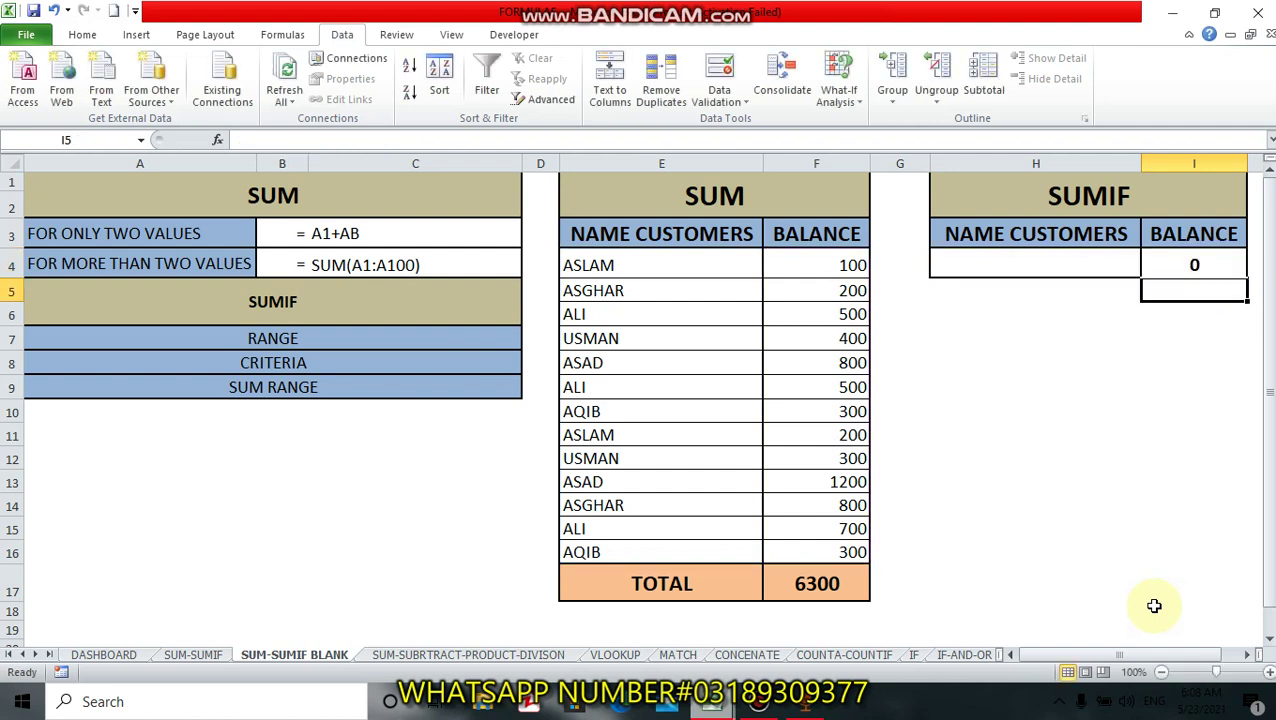
{"action": "left_click", "coordinate": [1164, 265]}
{"action": "left_click", "coordinate": [1110, 270]}
{"action": "left_click", "coordinate": [1127, 336]}
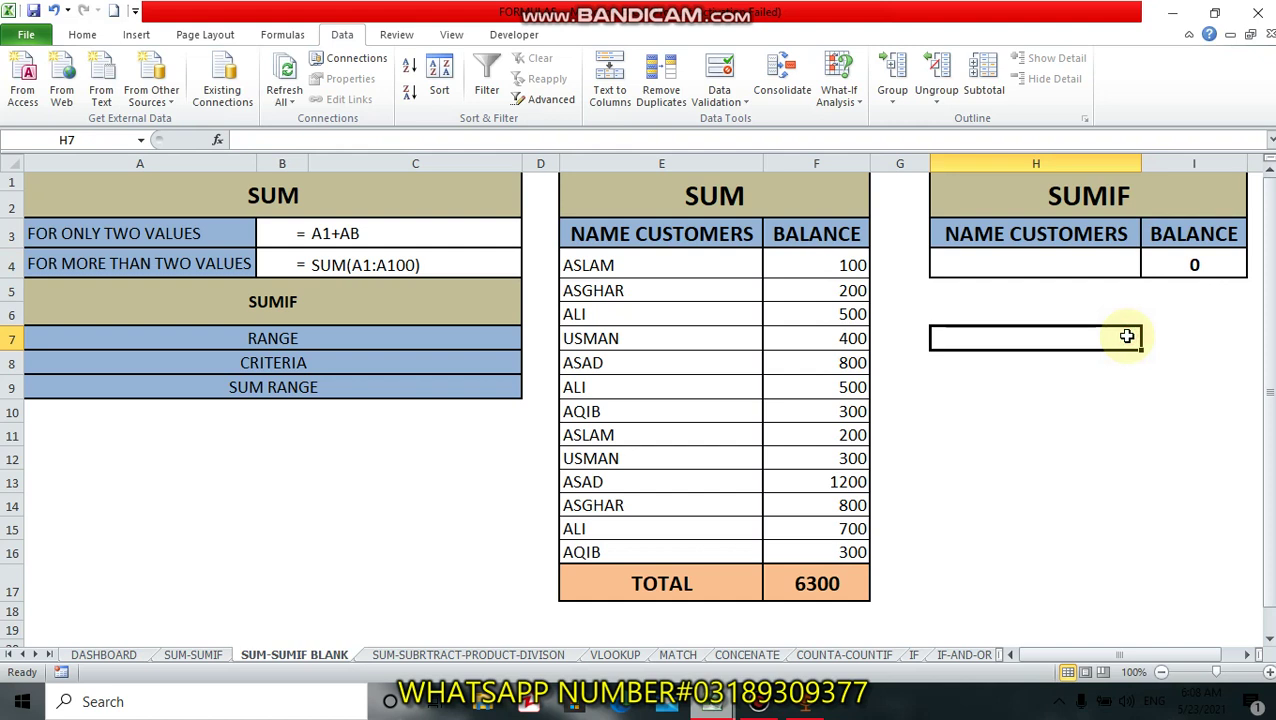